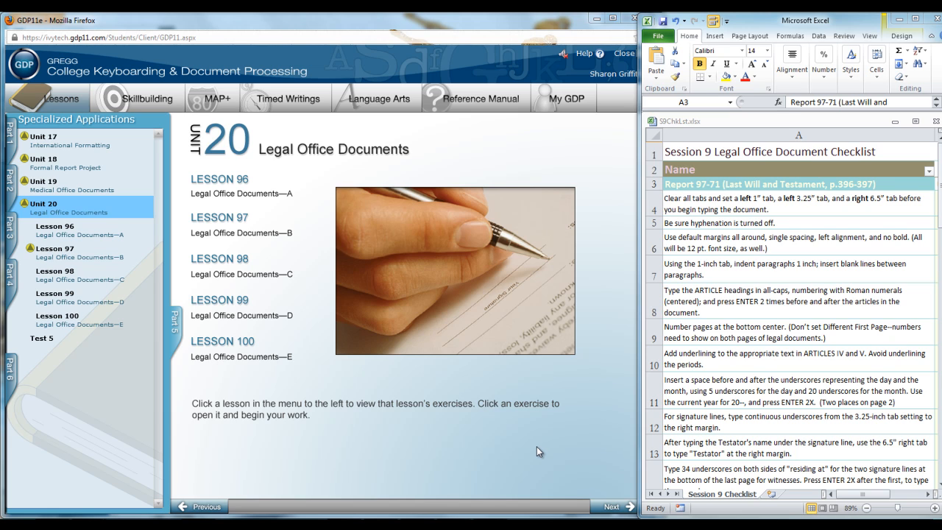
- Open Lesson 96D Legal Documents to review the legal document formatting guidelines
{"action": "left_click", "coordinate": [81, 238]}
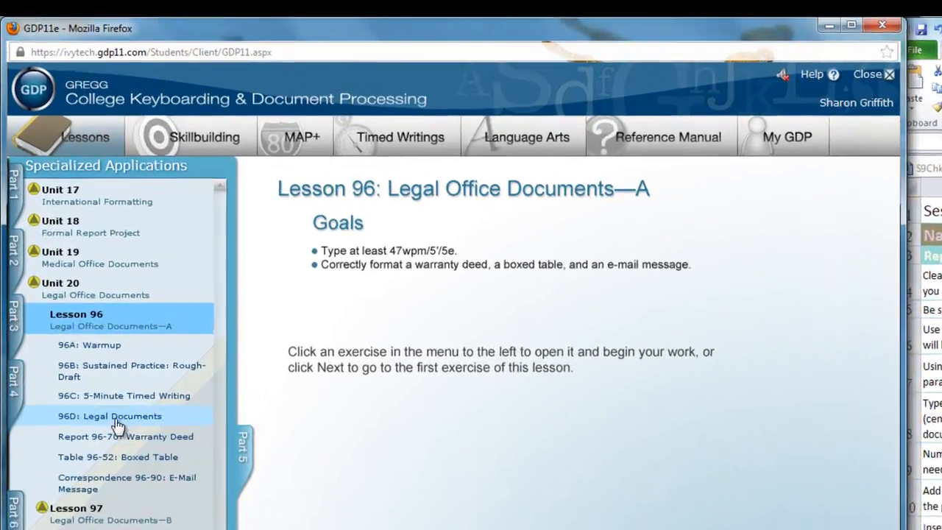
{"action": "left_click", "coordinate": [82, 301]}
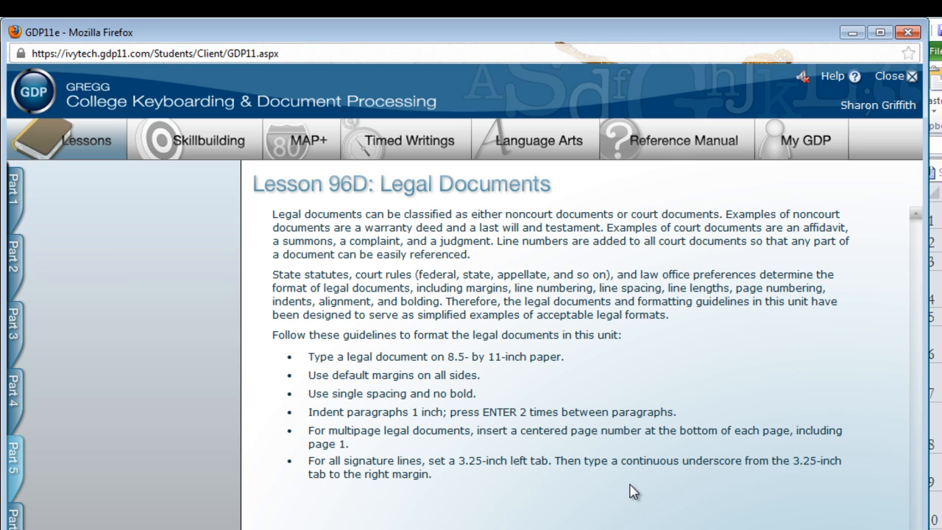
- Go to Lesson 97, open Report 97-71: Last Will and Testament, and start work on its starting file
{"action": "left_click", "coordinate": [32, 464]}
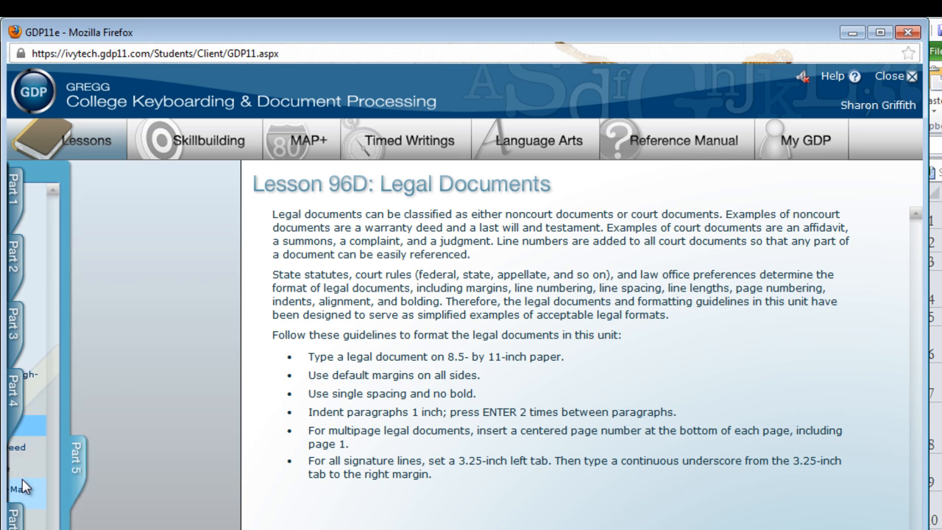
{"action": "left_click", "coordinate": [88, 523]}
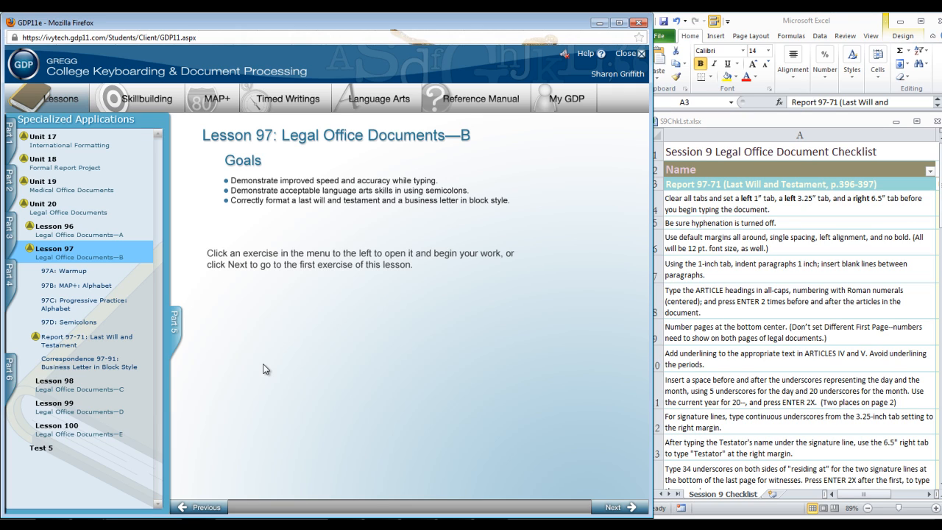
{"action": "left_click", "coordinate": [70, 343]}
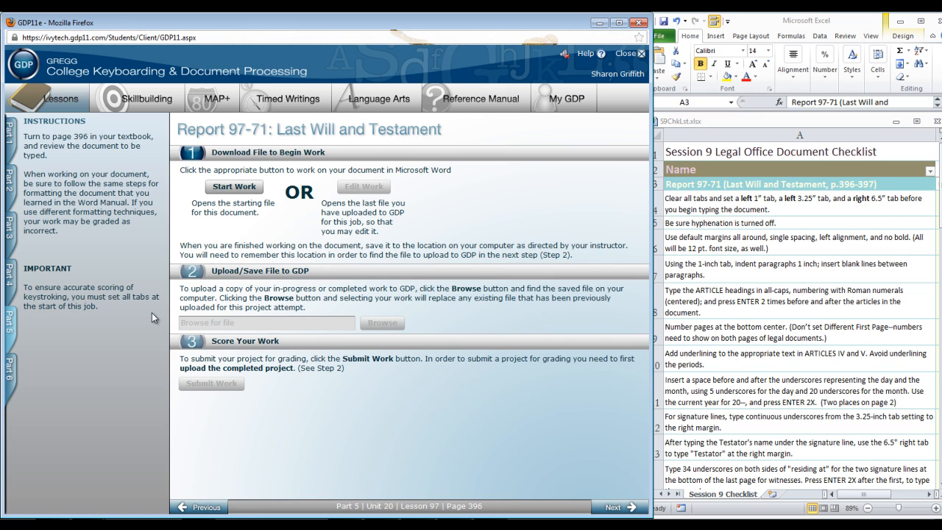
{"action": "left_click", "coordinate": [243, 198]}
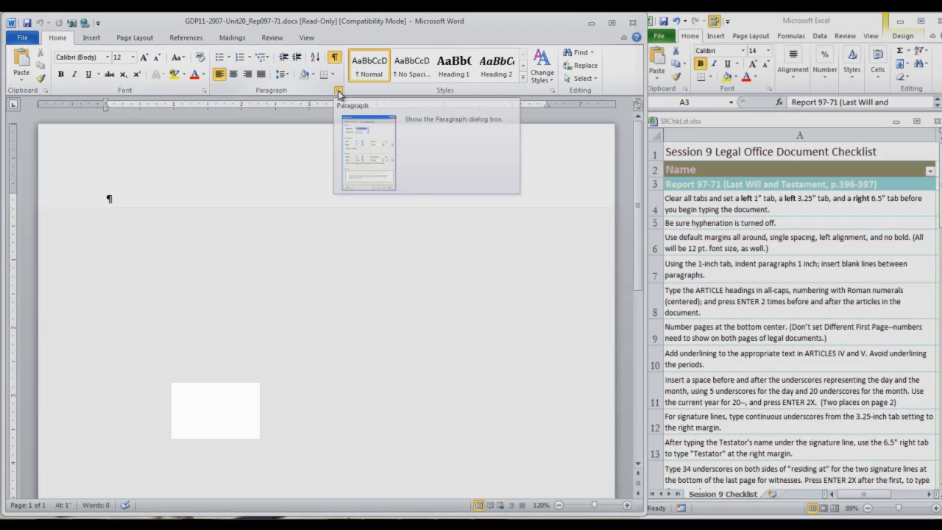
- Clear all tabs and set left tabs at 1" and 3.25" and a right tab at 6.5"
{"action": "left_click", "coordinate": [339, 92]}
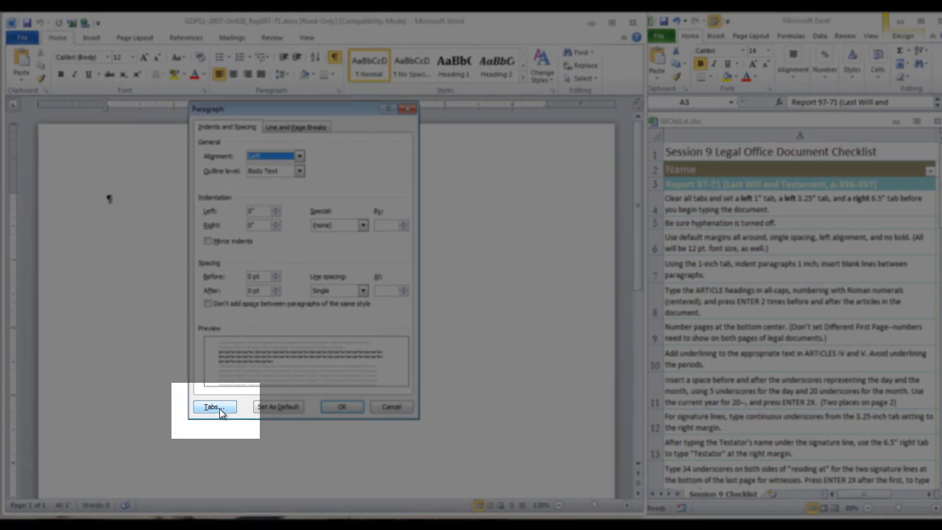
{"action": "left_click", "coordinate": [220, 411]}
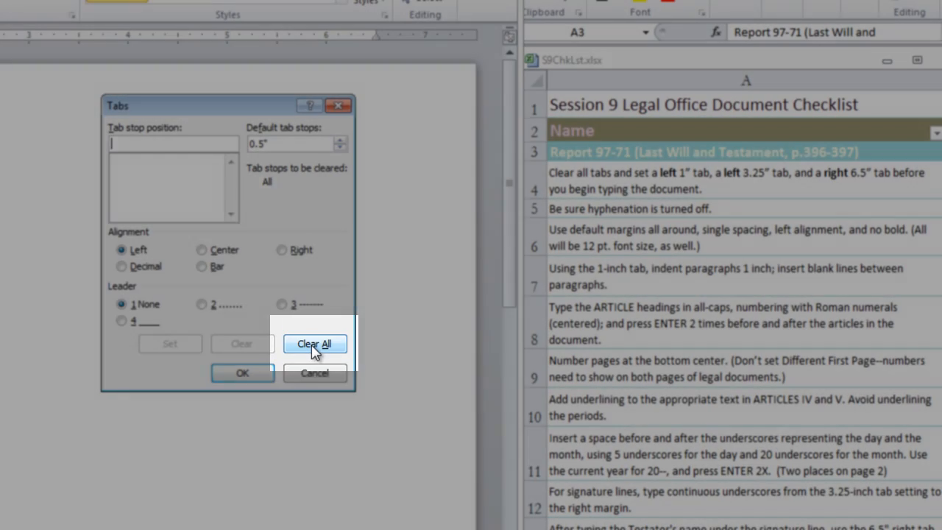
{"action": "left_click", "coordinate": [315, 346]}
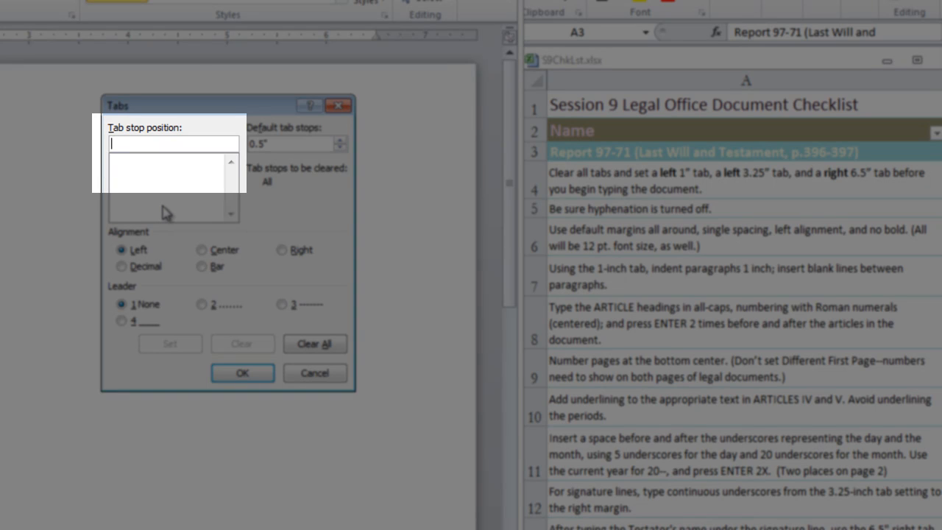
{"action": "type", "text": "1"}
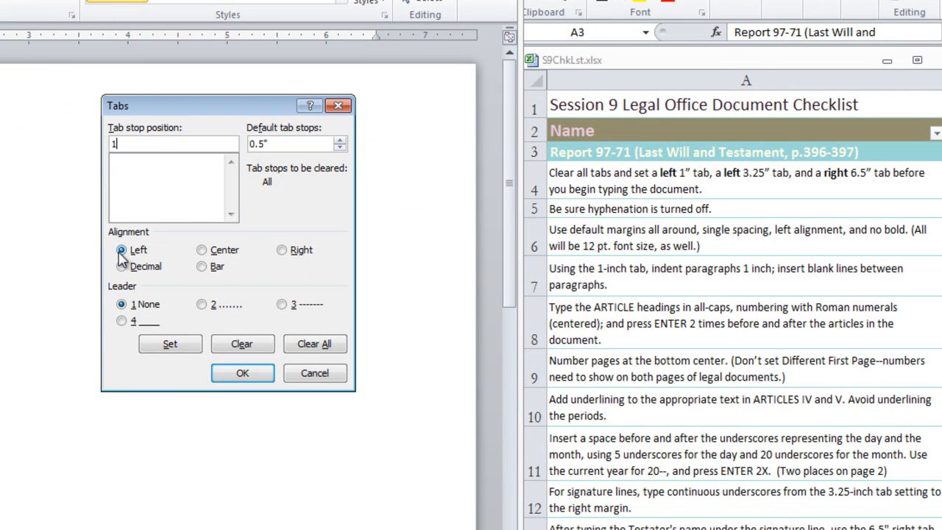
{"action": "left_click", "coordinate": [173, 350]}
{"action": "type", "text": "3.25"}
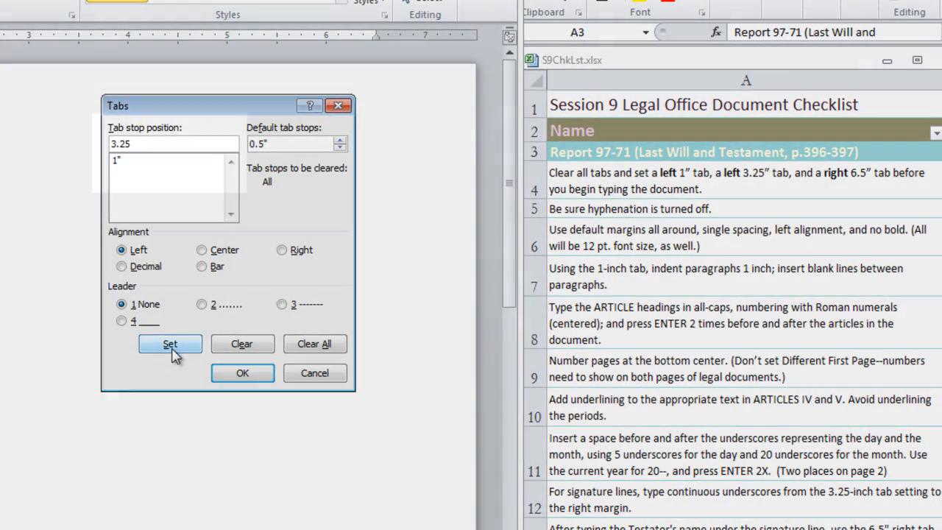
{"action": "left_click", "coordinate": [170, 344]}
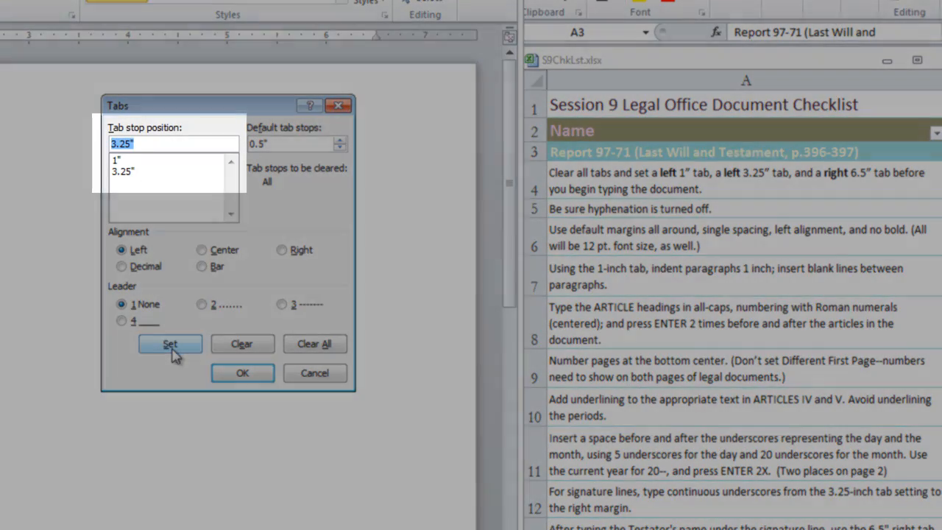
{"action": "type", "text": "6.5"}
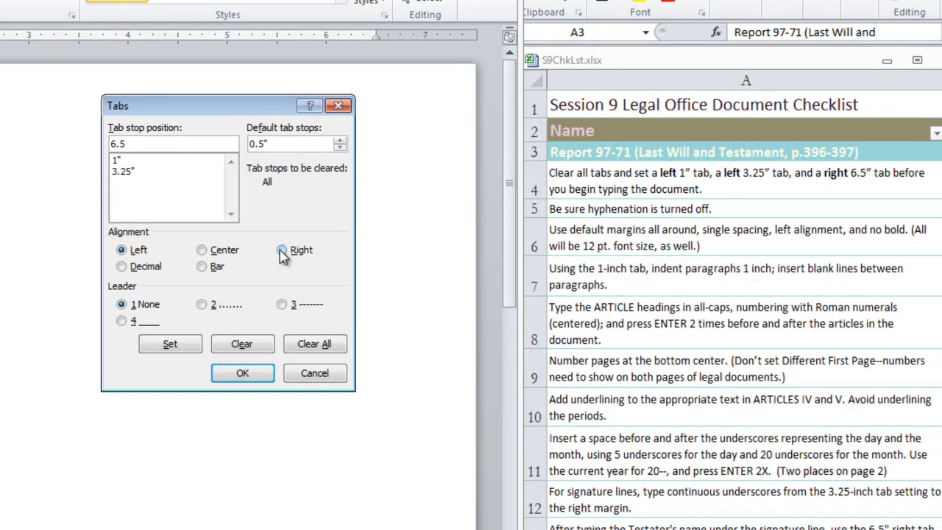
{"action": "left_click", "coordinate": [282, 251]}
{"action": "left_click", "coordinate": [174, 345]}
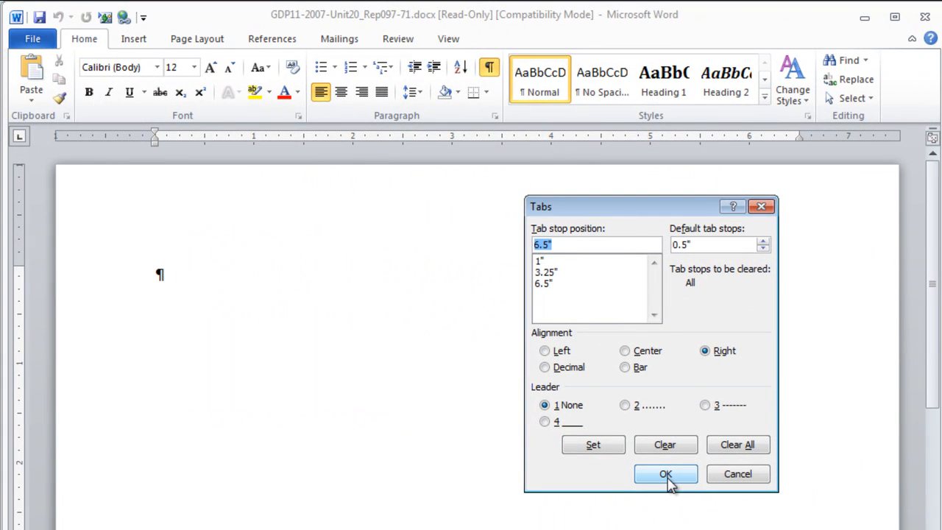
{"action": "left_click", "coordinate": [666, 474]}
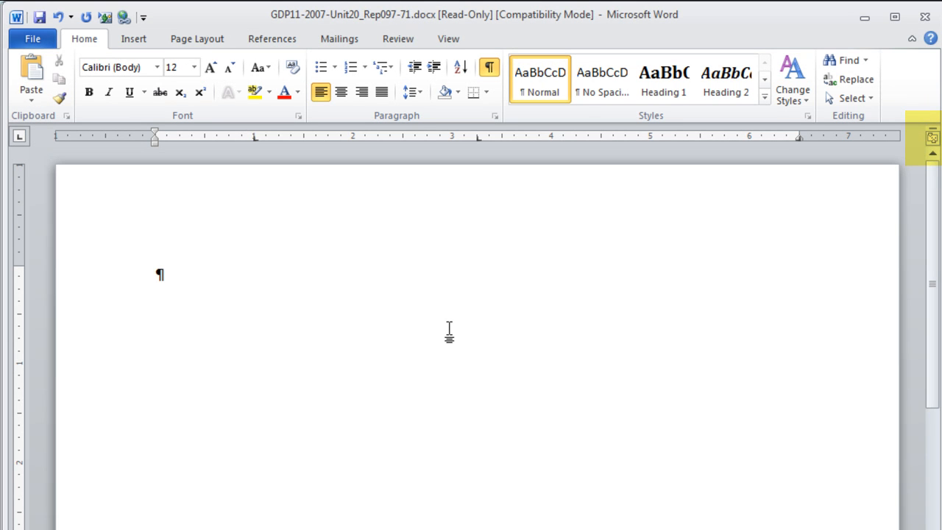
- Check the document's hyphenation setting
{"action": "left_click", "coordinate": [198, 41]}
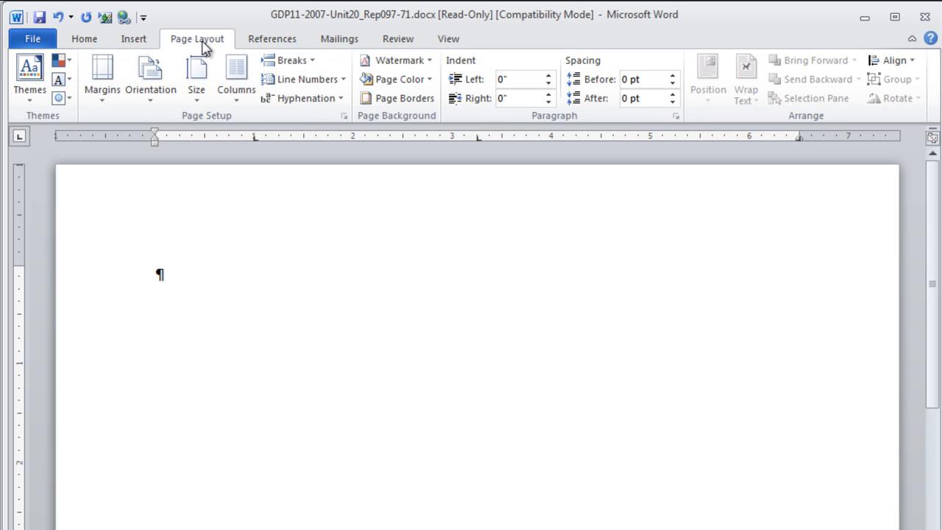
{"action": "left_click", "coordinate": [341, 101]}
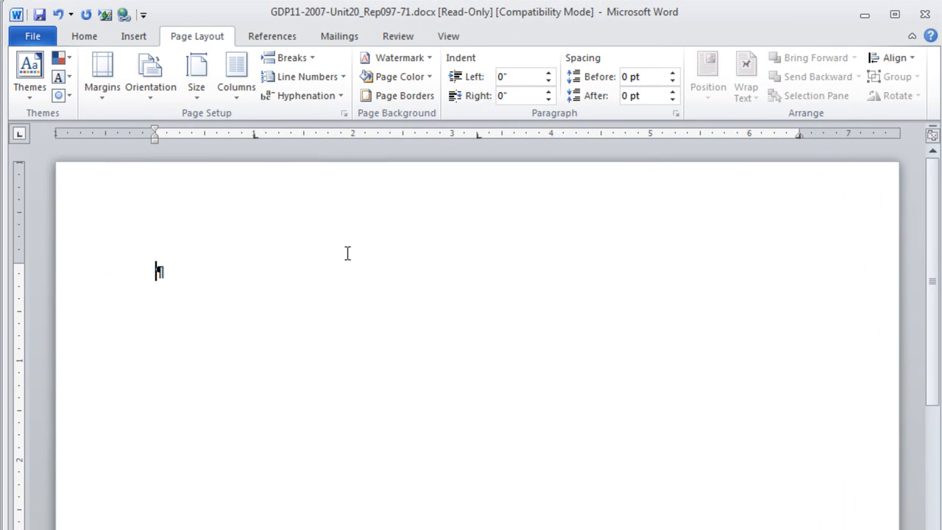
{"action": "left_click", "coordinate": [83, 42]}
- Center the title and type LAST WILL AND TESTAMENT, OF, and the testator's full name on three lines
{"action": "left_click", "coordinate": [340, 89]}
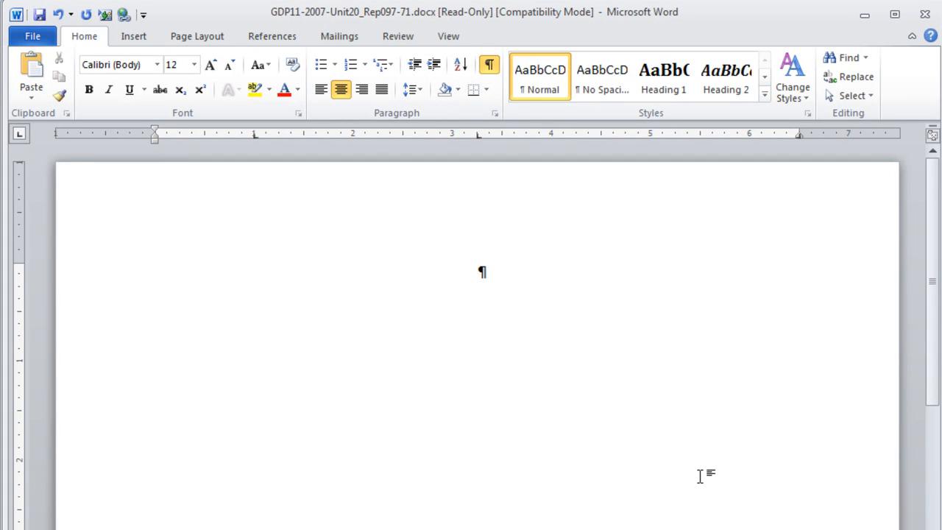
{"action": "type", "text": "LAST WILL AND TESTAMENT"}
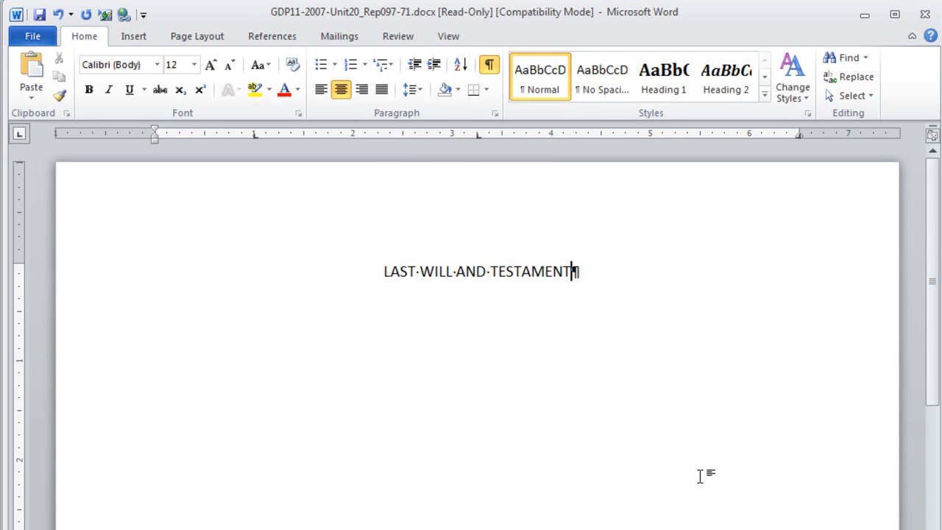
{"action": "key", "text": "Return"}
{"action": "type", "text": "OF"}
{"action": "key", "text": "Return"}
{"action": "type", "text": "EDUARDO D. HERNANDEZ"}
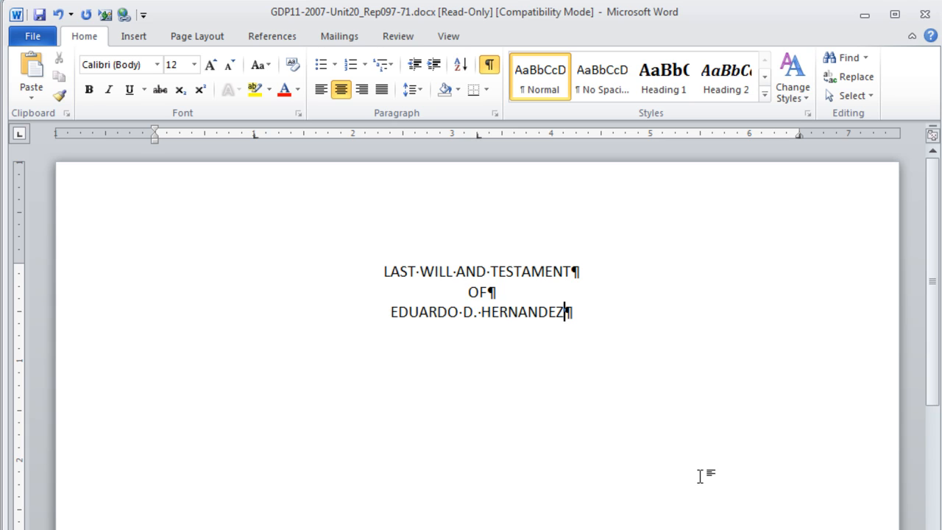
- After a blank line, left-align and enter the tab-indented opening paragraph starting with "I," and the testator's name, pasting the rest
{"action": "key", "text": "Return"}
{"action": "key", "text": "Return"}
{"action": "left_click", "coordinate": [321, 90]}
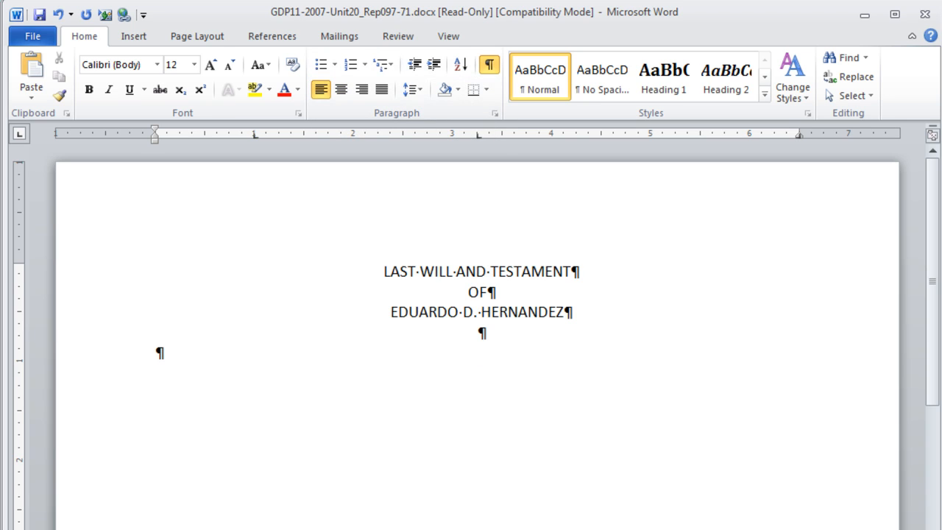
{"action": "key", "text": "Tab"}
{"action": "type", "text": "I, EDUARDO D. HERNANDEZ,"}
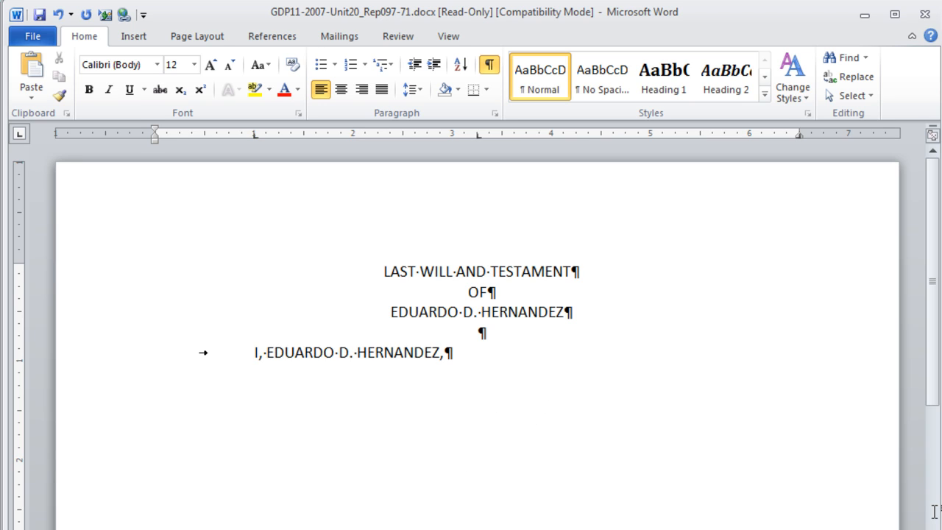
{"action": "type", "text": "residing in Portales, New Mexico, do hereby make and declare this to be my Last Will and Testament, hereby revoking any and all former Wills and Codicils by me at any time heretofore made."}
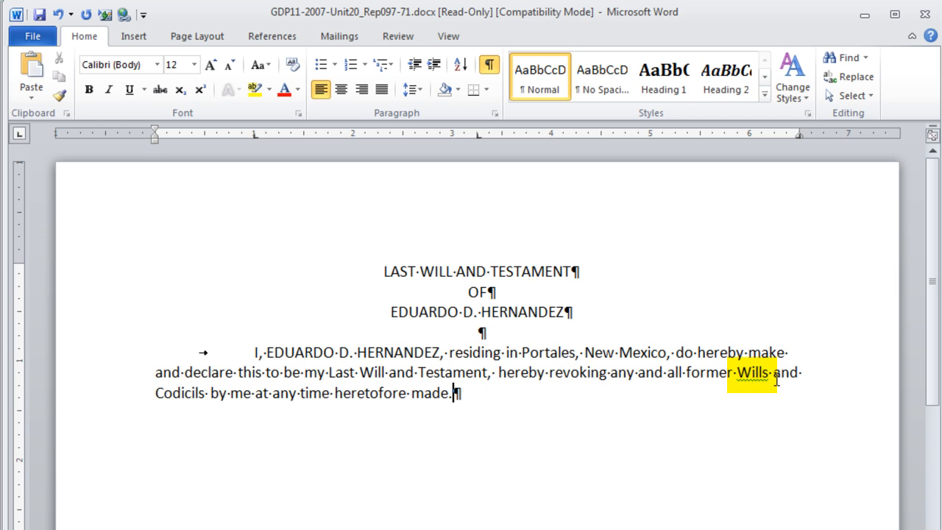
- Add a blank line and the centered heading ARTICLE I below the opening paragraph
{"action": "double_click", "coordinate": [751, 374]}
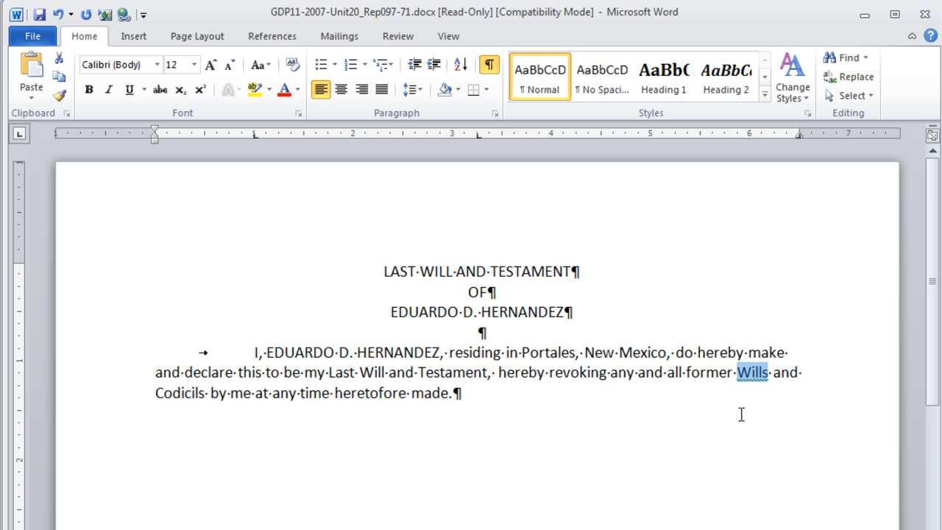
{"action": "left_click", "coordinate": [457, 393]}
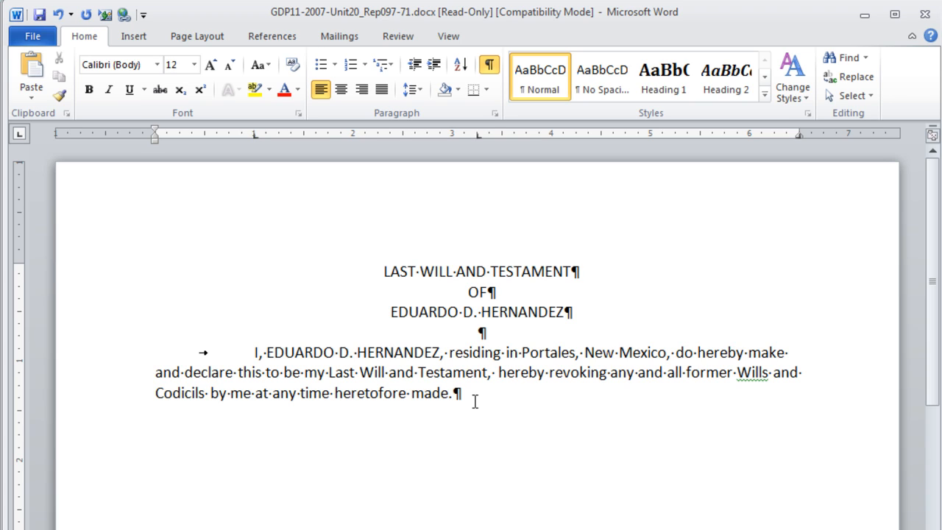
{"action": "key", "text": "Return"}
{"action": "key", "text": "Return"}
{"action": "left_click", "coordinate": [341, 90]}
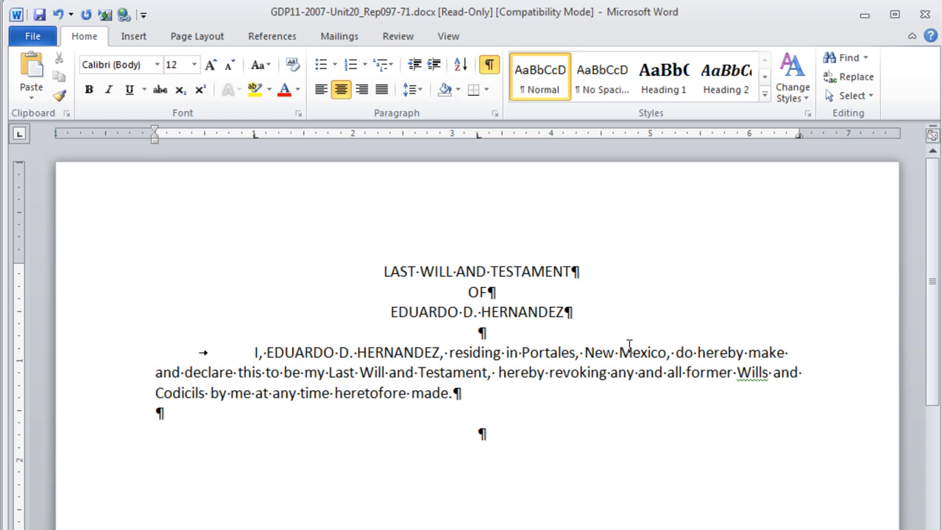
{"action": "type", "text": "ARTICLE"}
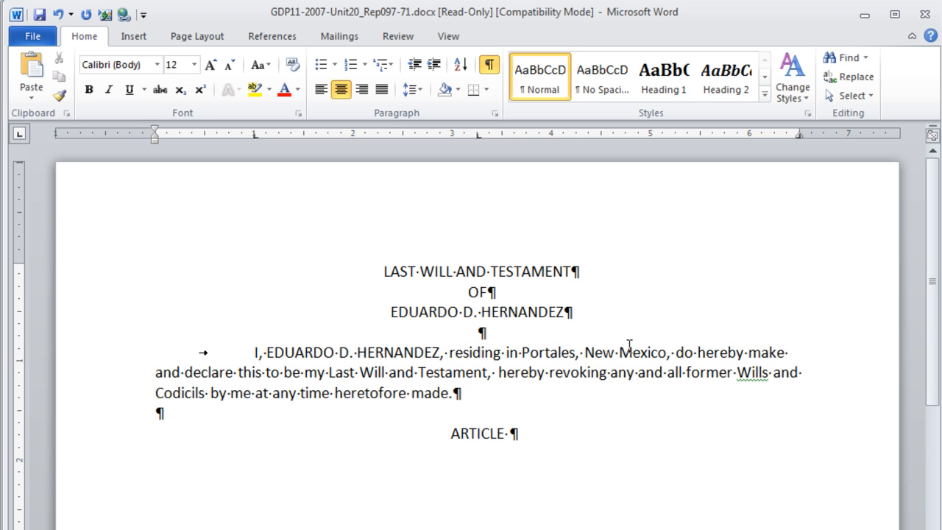
{"action": "type", "text": " I"}
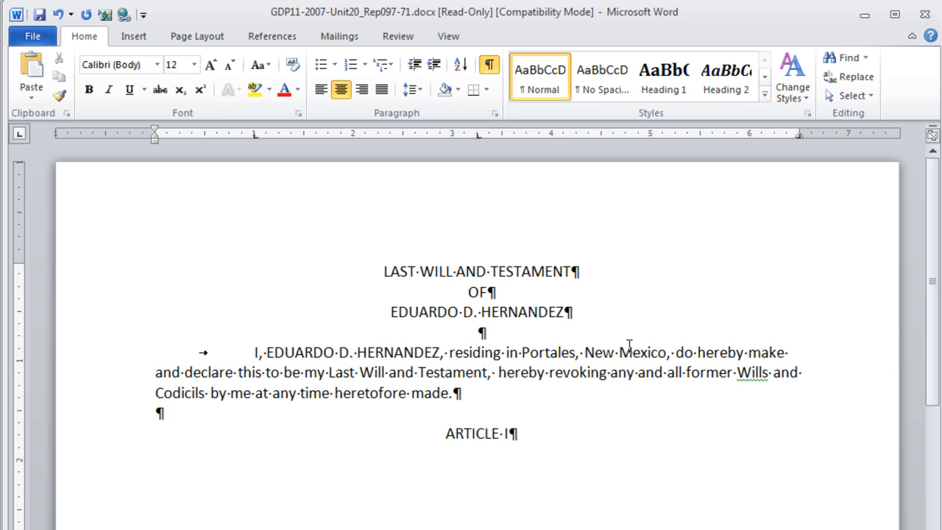
- Enter the tab-indented, left-aligned Article I paragraph beginning "This will is made in New Mexico and shall be governed..."
{"action": "key", "text": "Return"}
{"action": "key", "text": "Return"}
{"action": "left_click", "coordinate": [321, 89]}
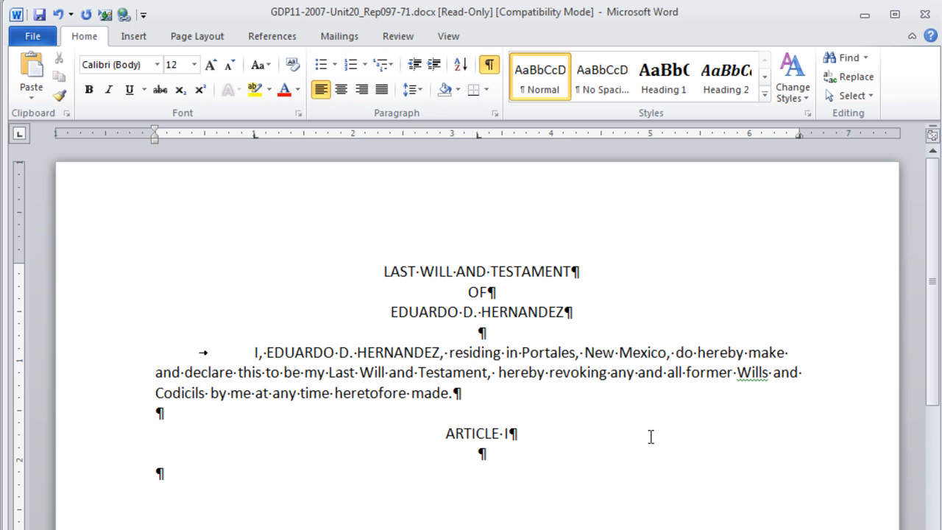
{"action": "key", "text": "Tab"}
{"action": "type", "text": "This will is made in New Mexico and shall be governed and administered according to new Mexico law, even though subject to probate or administered elsewhere.  The New Mexico laws applied shall not include any principles or laws relating to conflicts of laws."}
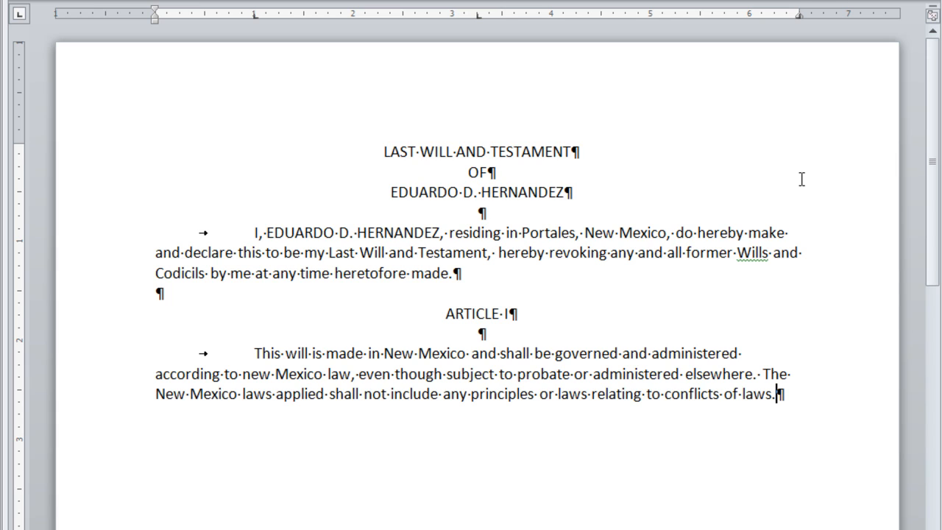
- Add the centered heading ARTICLE II after a blank line and return to left alignment for its paragraph
{"action": "key", "text": "Return"}
{"action": "key", "text": "Return"}
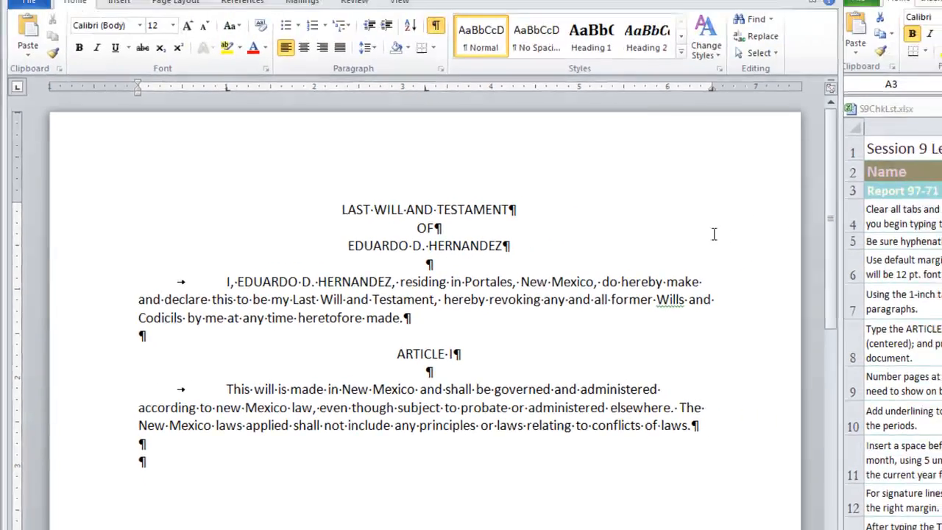
{"action": "key", "text": "ctrl+e"}
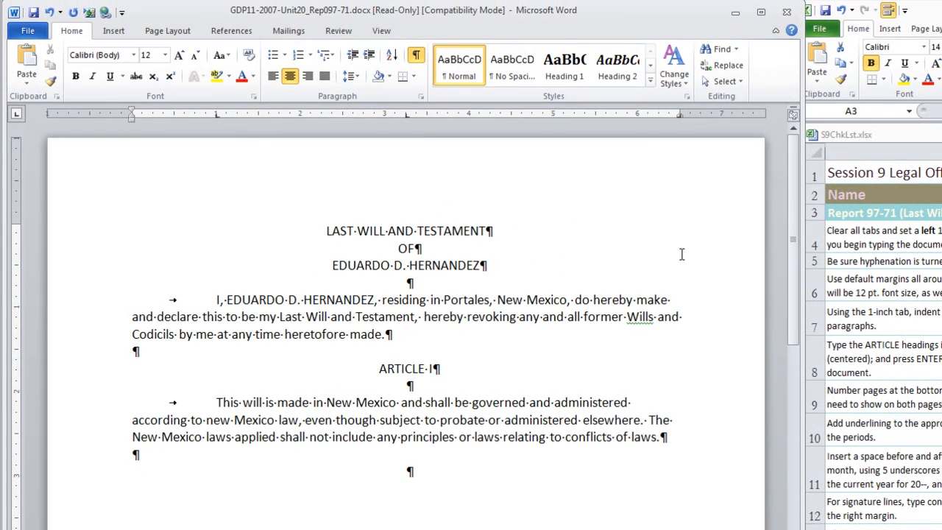
{"action": "type", "text": "ARTICLE II"}
{"action": "key", "text": "Return"}
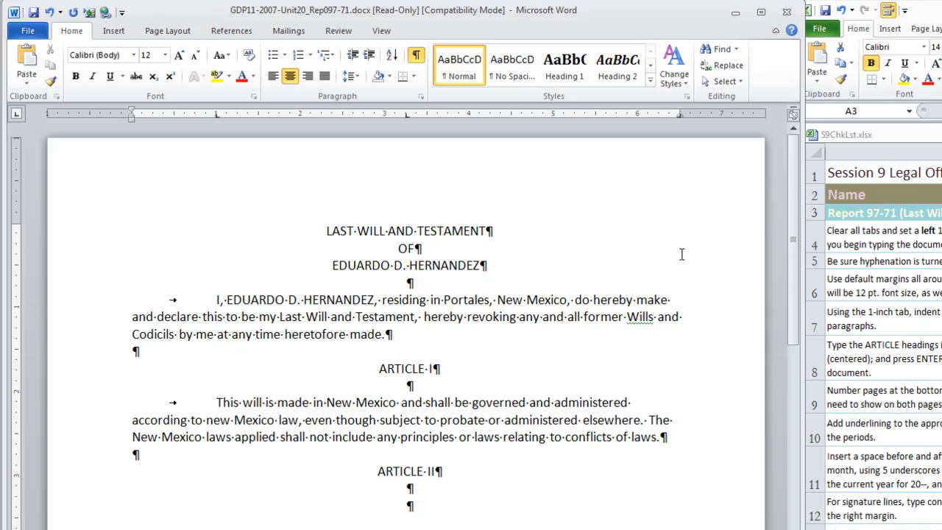
{"action": "left_click", "coordinate": [273, 76]}
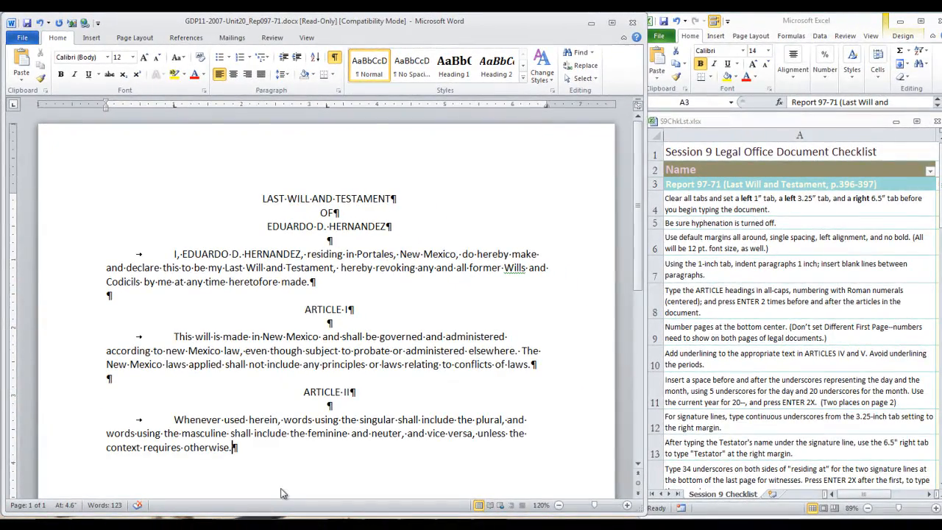
- Add the centered heading ARTICLE III after a blank line and switch back to left alignment for its paragraph
{"action": "key", "text": "Return"}
{"action": "key", "text": "Return"}
{"action": "key", "text": "ctrl+e"}
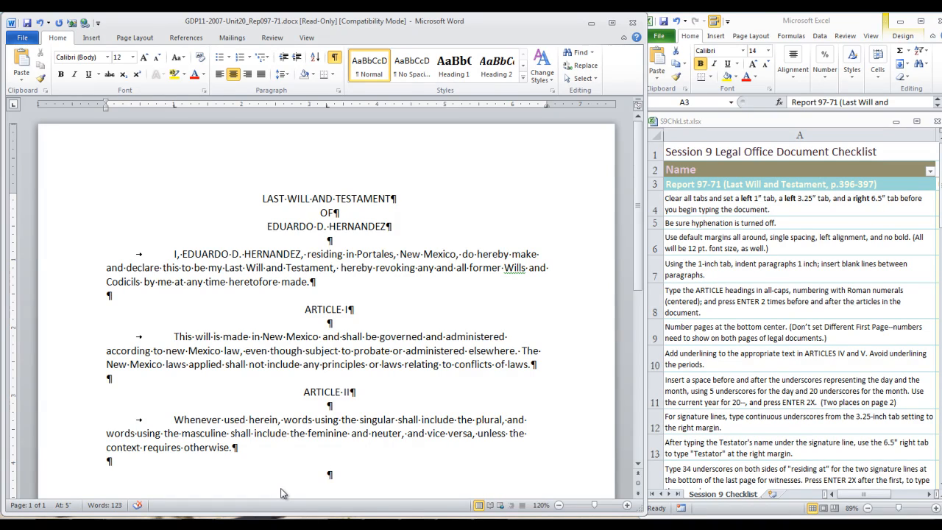
{"action": "type", "text": "ARTICLE III"}
{"action": "key", "text": "Return"}
{"action": "key", "text": "Return"}
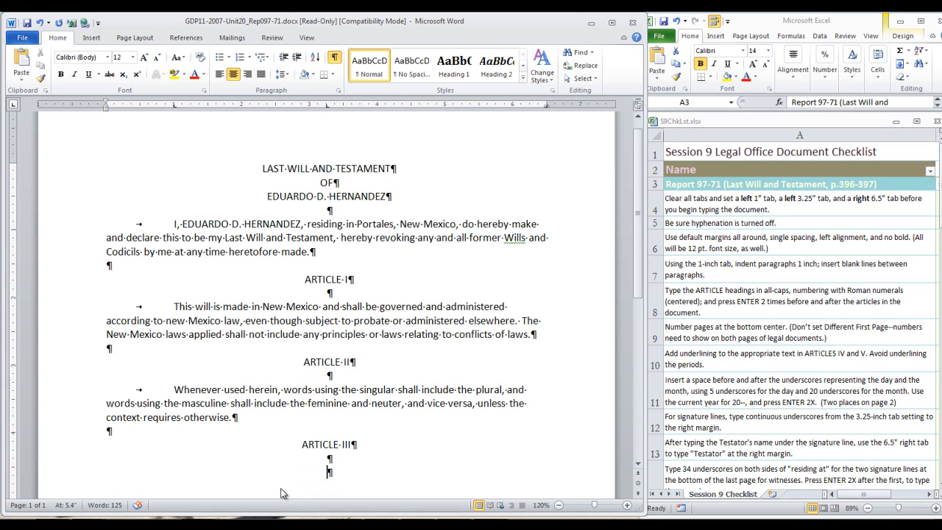
{"action": "key", "text": "ctrl+l"}
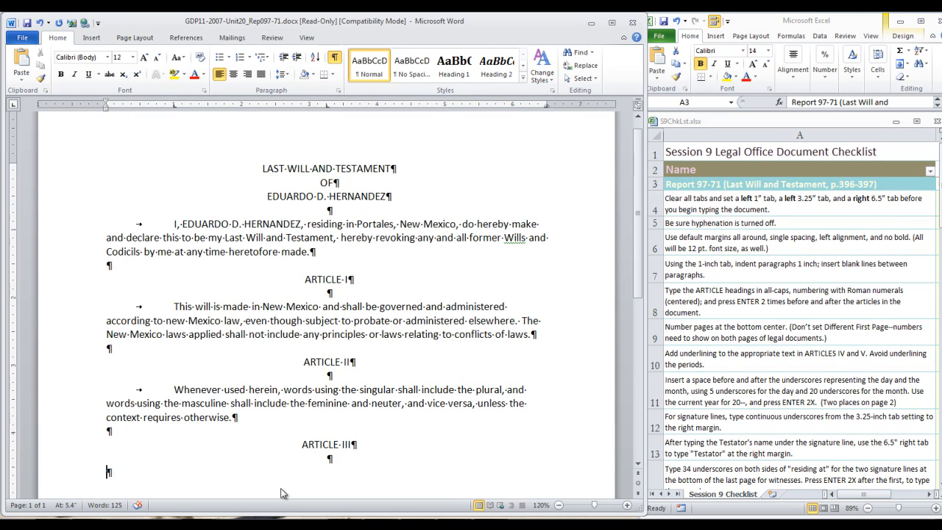
{"action": "key", "text": "Tab"}
{"action": "type", "text": "I am marri"}
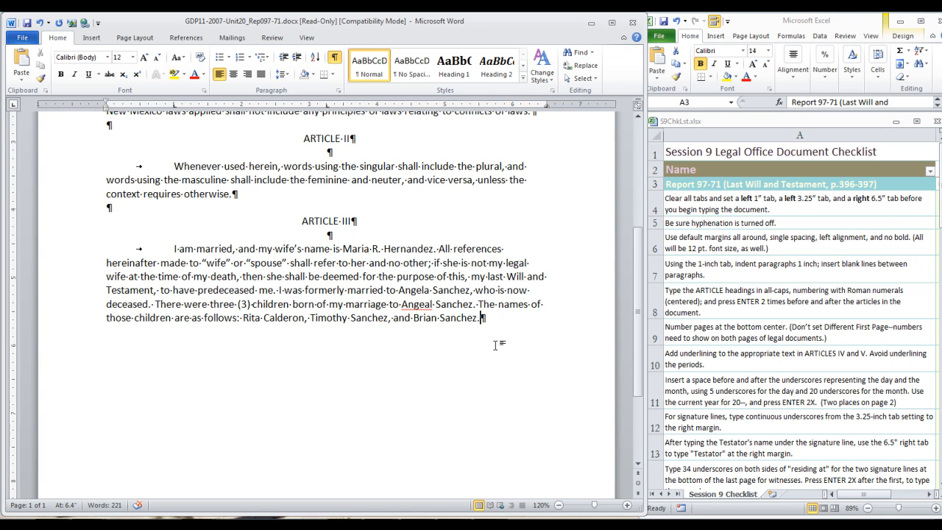
{"action": "key", "text": "Return"}
{"action": "key", "text": "Return"}
- Add the centered heading ARTICLE IV and return to left alignment for the following paragraph
{"action": "key", "text": "ctrl+i"}
{"action": "key", "text": "ctrl+i"}
{"action": "key", "text": "ctrl+e"}
{"action": "type", "text": "ARTICLE IV"}
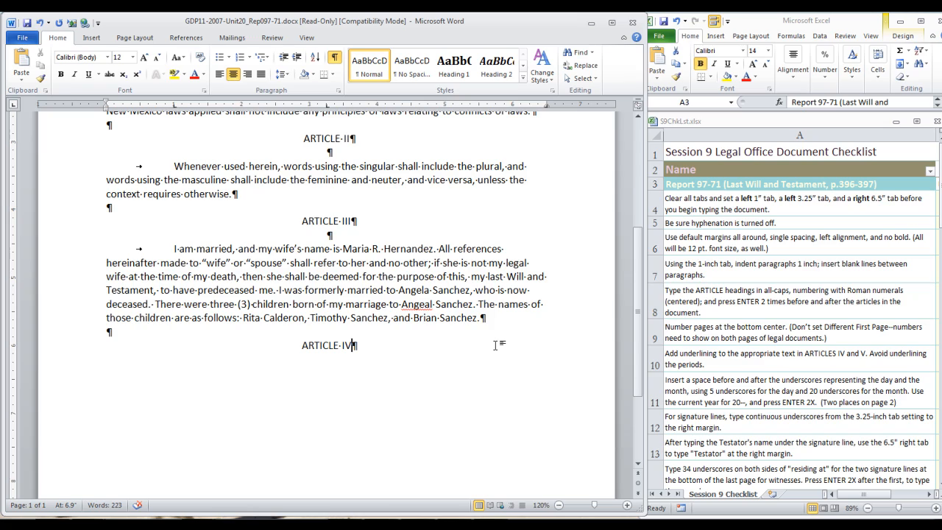
{"action": "key", "text": "Return"}
{"action": "key", "text": "Return"}
{"action": "key", "text": "ctrl+l"}
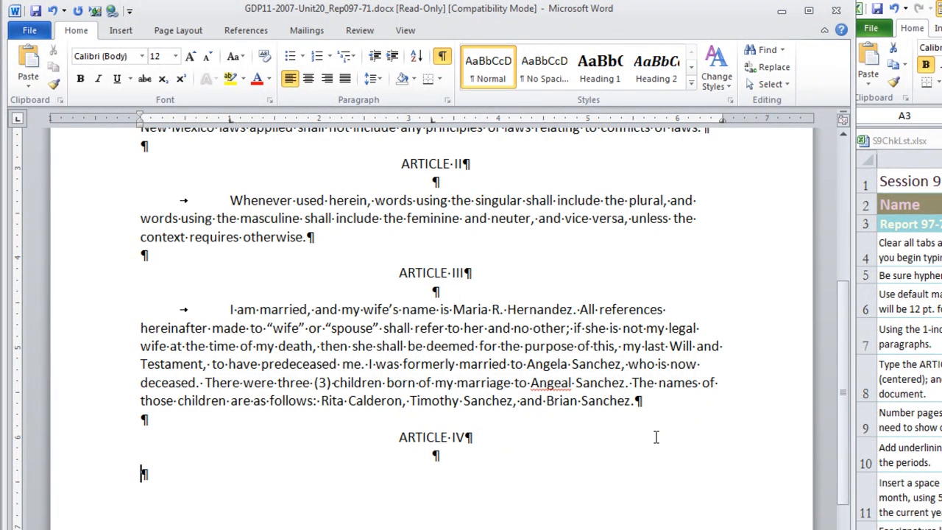
- Enter the tab-indented Article IV paragraph with the underlined lead-in "If My Spouse Survives" followed by ". Except as may be provided hereunder..."
{"action": "key", "text": "Tab"}
{"action": "key", "text": "ctrl+u"}
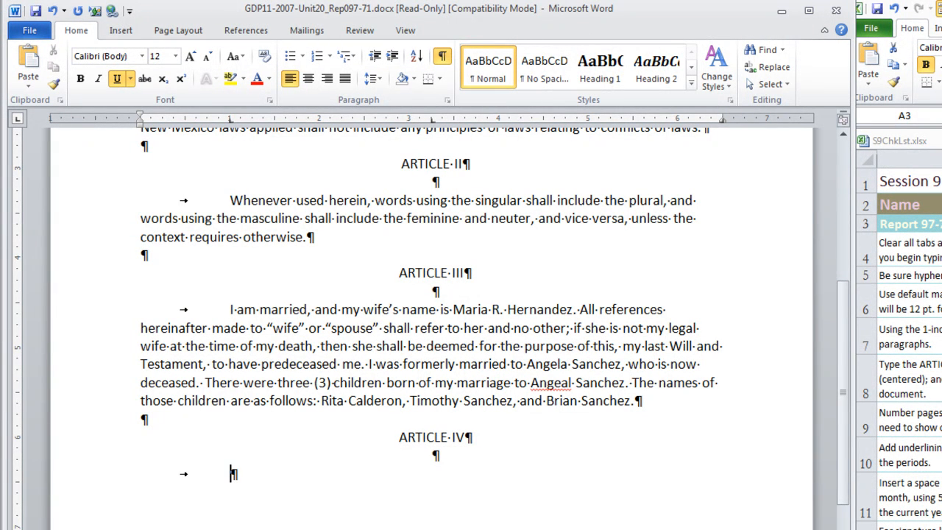
{"action": "type", "text": "If My Spouse Survives"}
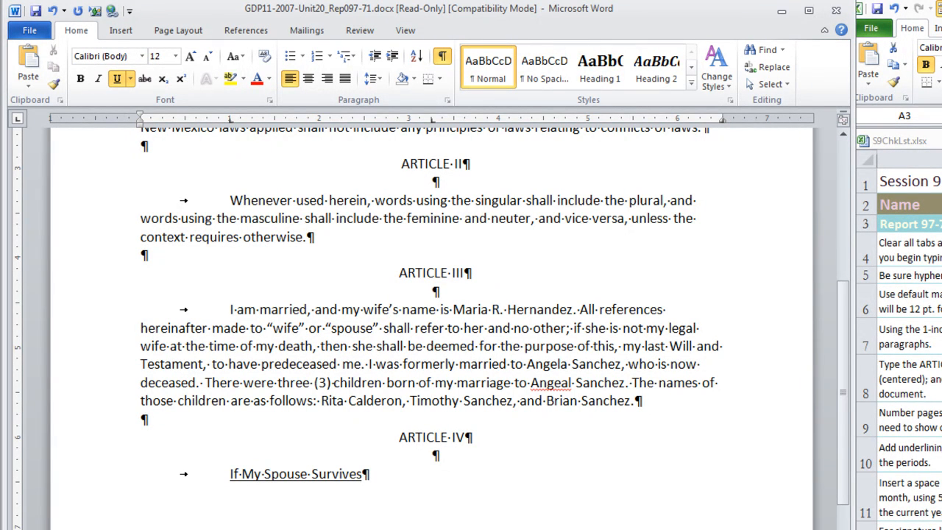
{"action": "key", "text": "ctrl+u"}
{"action": "type", "text": ". "}
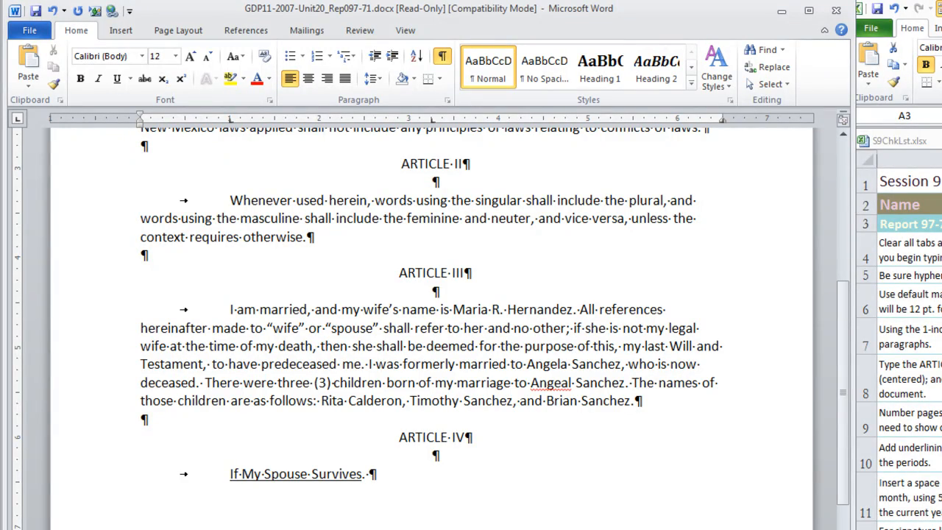
{"action": "type", "text": "Except as may be provided hereunder in this Article IV, if"}
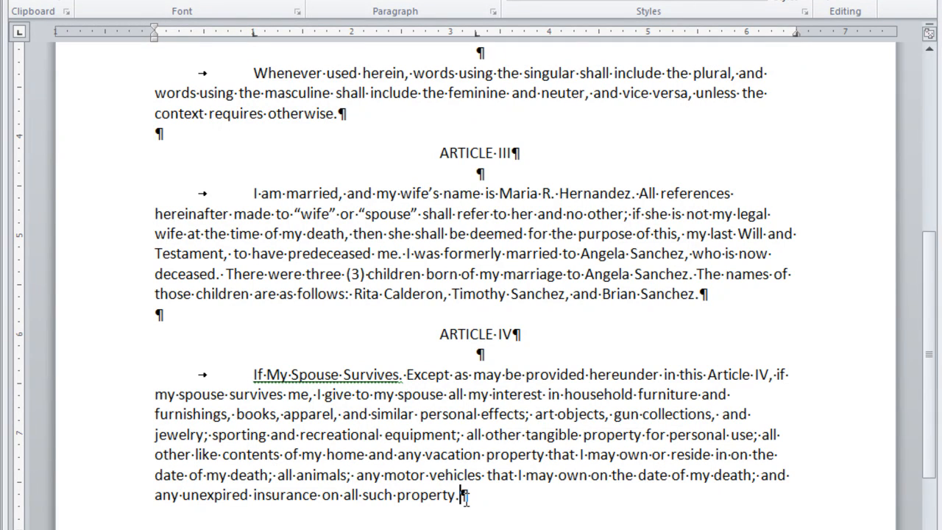
- Add the centered heading ARTICLE V after a blank line and switch back to left alignment
{"action": "key", "text": "Return"}
{"action": "key", "text": "Return"}
{"action": "key", "text": "ctrl+e"}
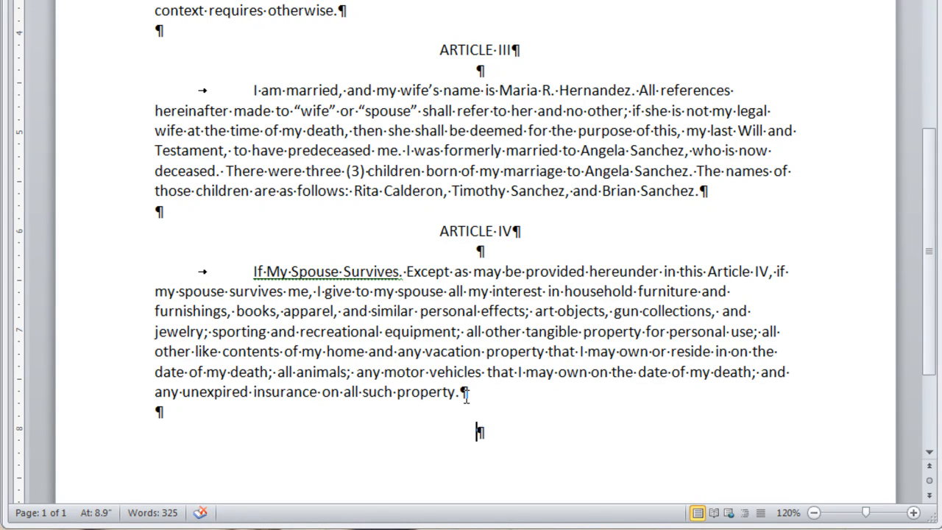
{"action": "type", "text": "ARTICL"}
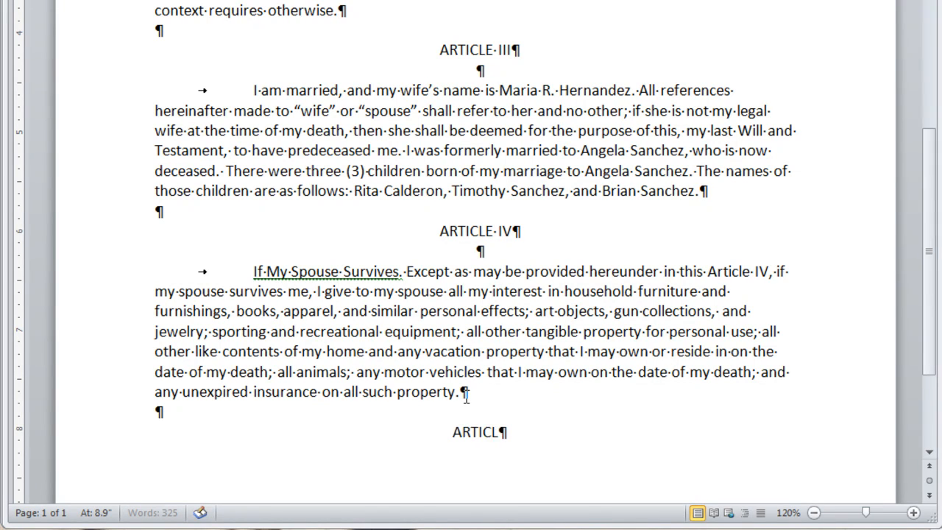
{"action": "type", "text": "E V"}
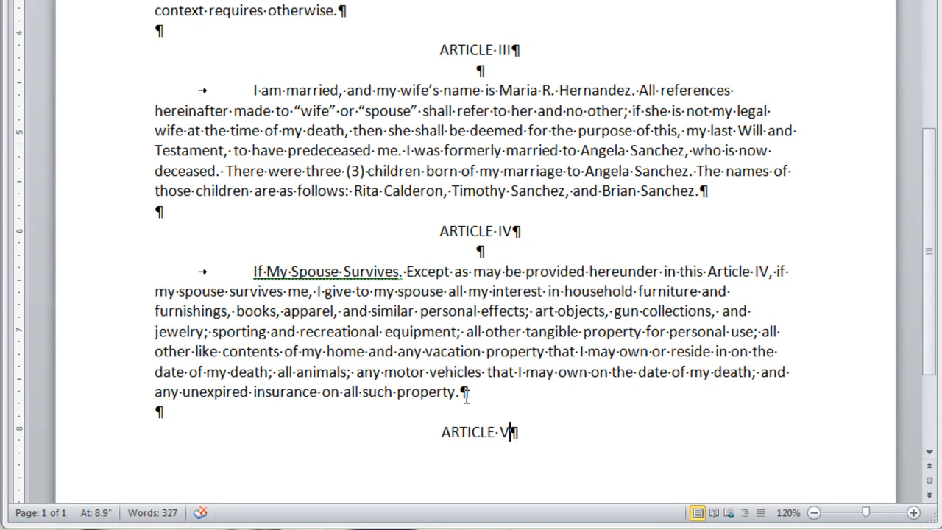
{"action": "key", "text": "Return"}
{"action": "key", "text": "Return"}
{"action": "key", "text": "ctrl+l"}
- Enter the tab-indented Article V paragraph beginning "If My Spouse Does Not Survive. Except as may be otherwise provided..."
{"action": "key", "text": "Tab"}
{"action": "type", "text": "If My S"}
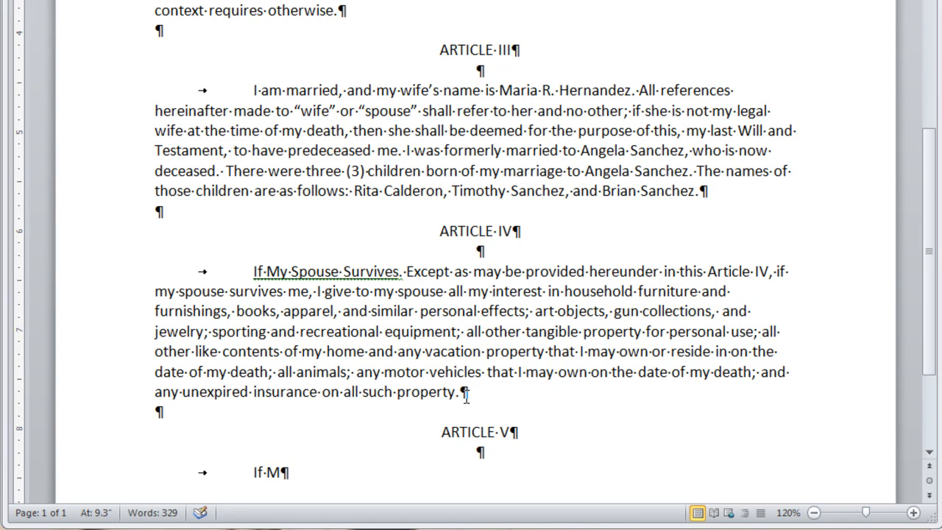
{"action": "type", "text": "pouse Do"}
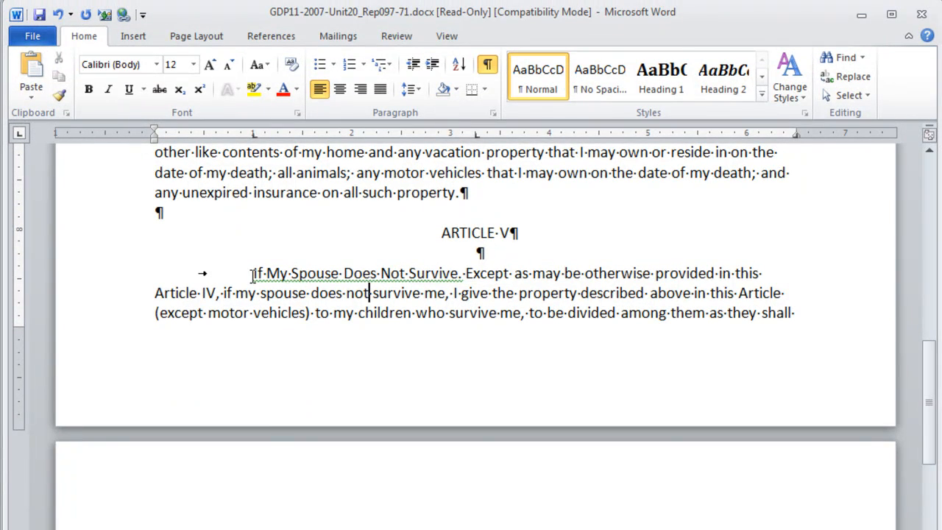
- Underline the lead-in "If My Spouse Does Not Survive" in Article V, excluding its period
{"action": "left_click", "coordinate": [253, 273]}
{"action": "left_click", "coordinate": [458, 274], "text": "shift"}
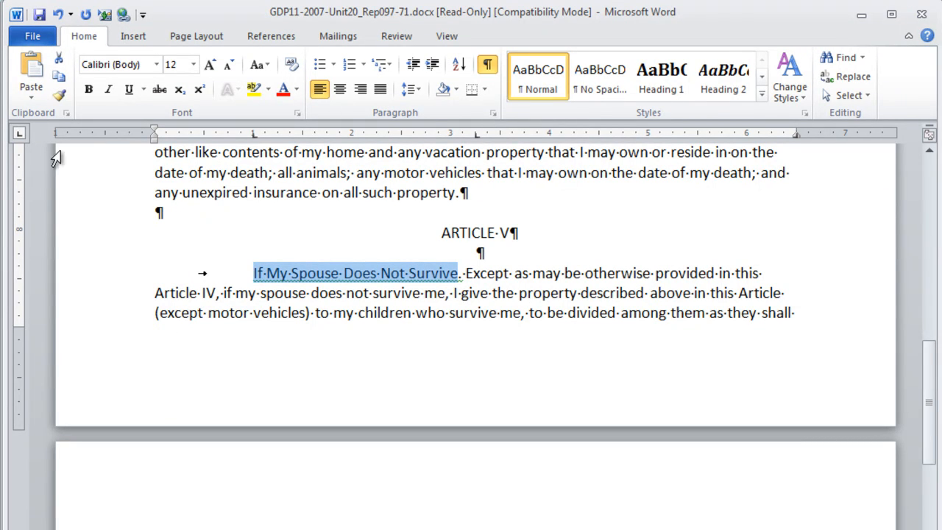
{"action": "left_click", "coordinate": [130, 89]}
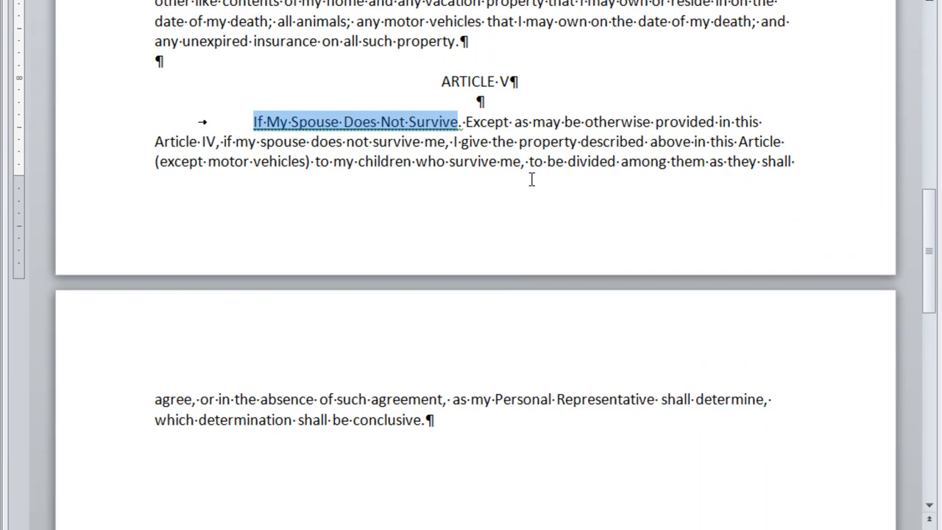
- At the end of the document, add the centered heading ARTICLE VI after a blank line and return to left alignment
{"action": "left_click", "coordinate": [498, 449]}
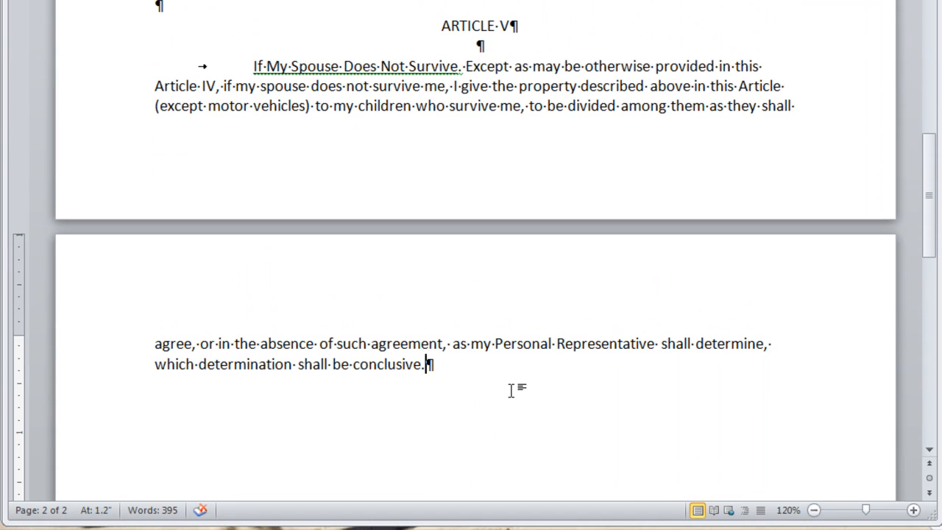
{"action": "key", "text": "Return"}
{"action": "key", "text": "Return"}
{"action": "key", "text": "ctrl+e"}
{"action": "type", "text": "ARTICLE VI"}
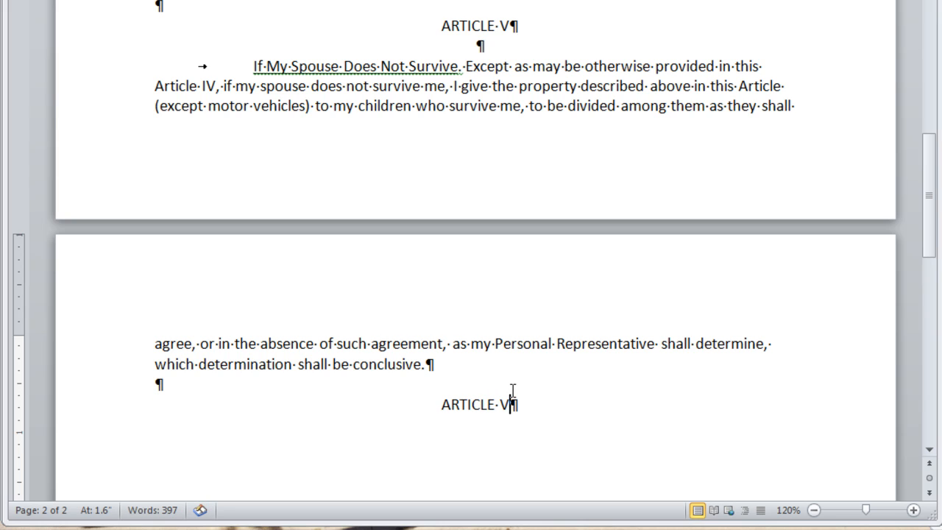
{"action": "key", "text": "Return"}
{"action": "key", "text": "Return"}
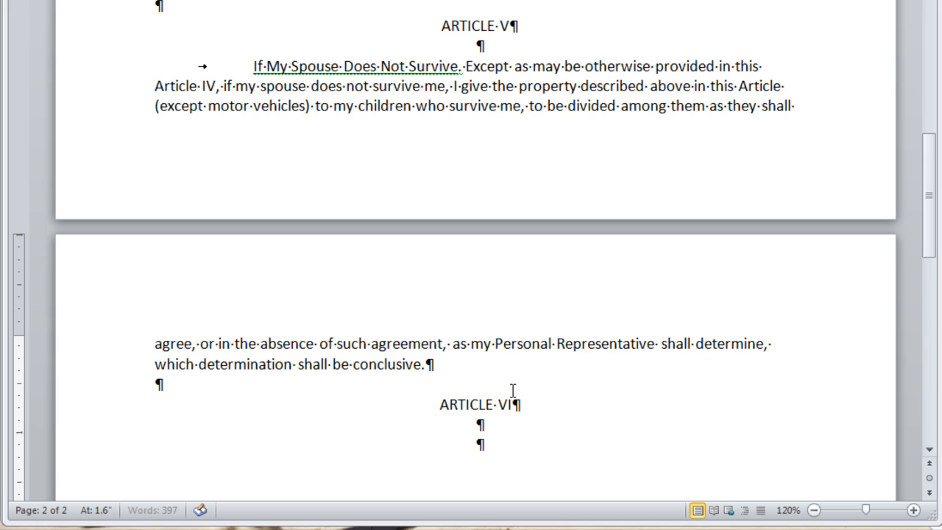
{"action": "key", "text": "ctrl+l"}
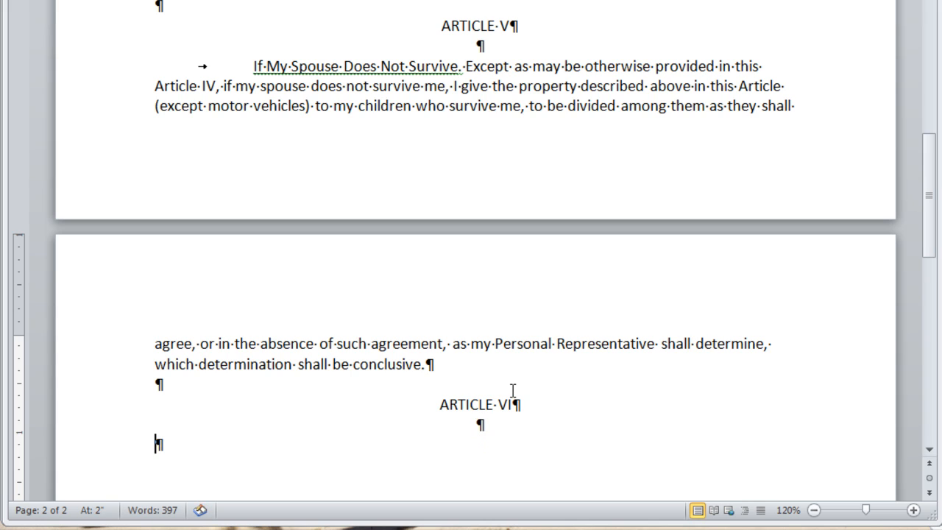
- Enter the tab-indented Article VI paragraph beginning "If any beneficiary named or described in this Will fails to survive me for 120 hours"
{"action": "type", "text": "If"}
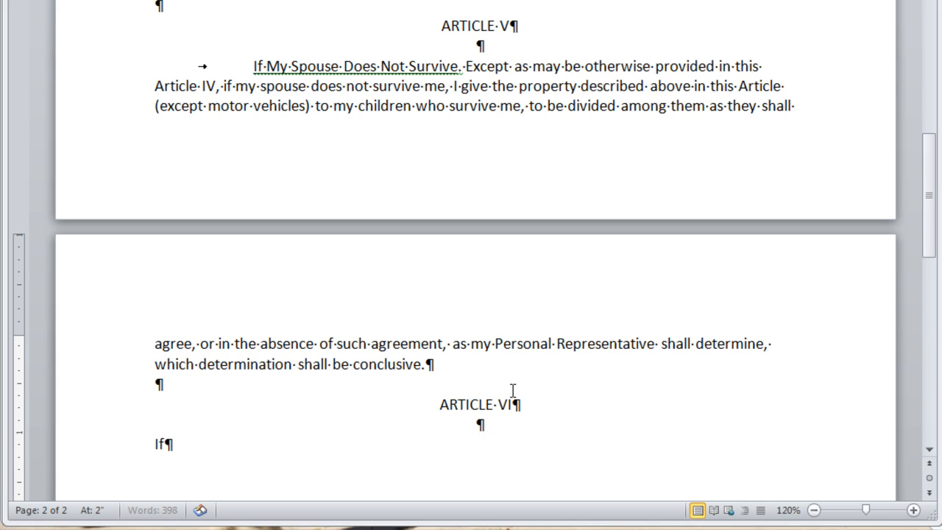
{"action": "key", "text": "BackSpace"}
{"action": "key", "text": "BackSpace"}
{"action": "key", "text": "Tab"}
{"action": "type", "text": "If any beneficiary named or described in this Will fails to survive me for 120 hours, all the provisions in this Will shall lapse, and this Will shall be construed as thought he fact were that he or she predeceased me."}
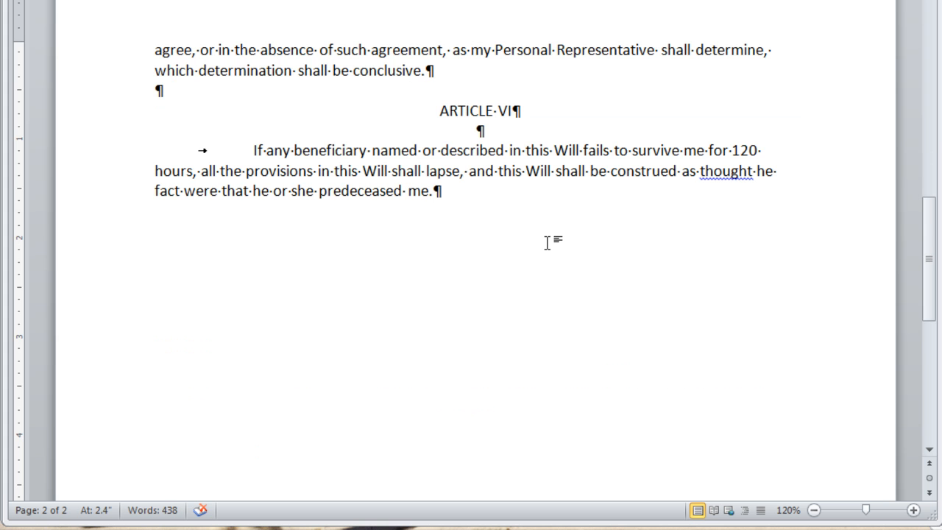
- Add the centered heading ARTICLE VII after a blank line and switch back to left alignment
{"action": "key", "text": "Return"}
{"action": "key", "text": "Return"}
{"action": "key", "text": "ctrl+e"}
{"action": "type", "text": "ARTICLE"}
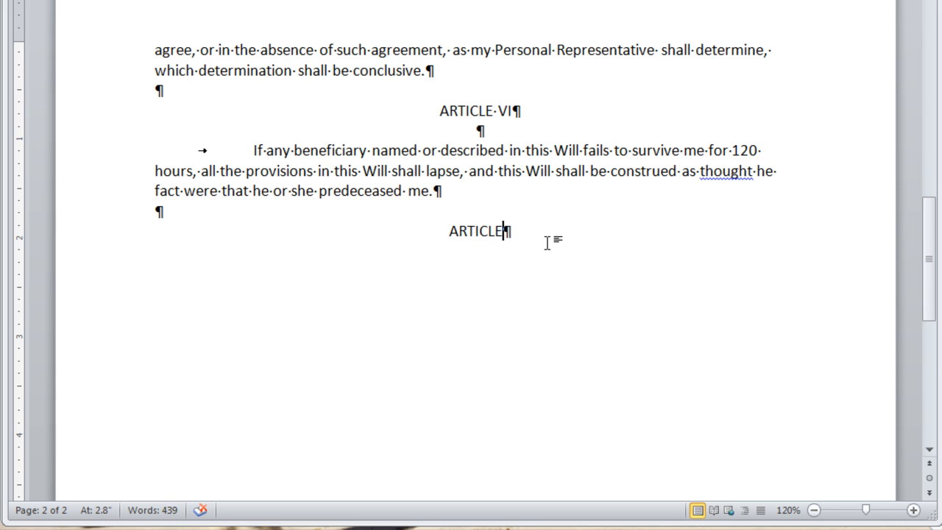
{"action": "type", "text": " VII"}
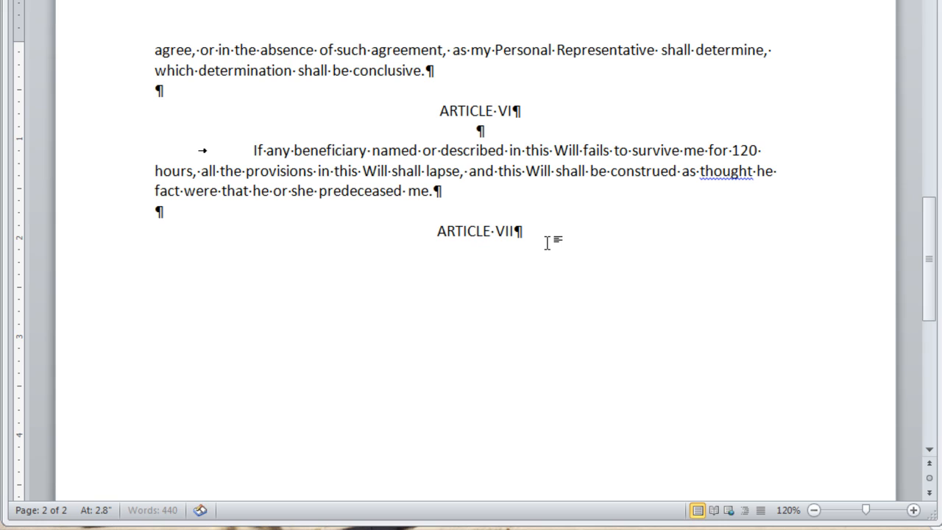
{"action": "key", "text": "Return"}
{"action": "key", "text": "Return"}
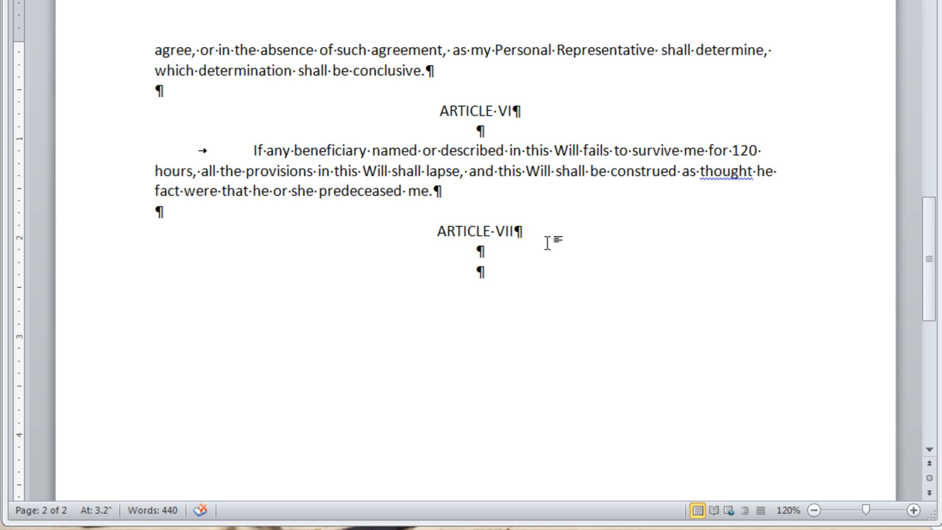
{"action": "key", "text": "ctrl+l"}
- Enter the tab-indented Article VII paragraph beginning "All estate, inheritance, transfer, succession," pasting the rest of its text
{"action": "key", "text": "Tab"}
{"action": "type", "text": "All e"}
{"action": "type", "text": "state, inheritance, transfer, succession, and any other taxes plus interest and penalties thereon that become payable by reason of my death upon property passing under this instrument shall be paid out of the residue of my estate without reimbursement from the recipient and without apportionment. All death taxes upon property not passing under this instrument shall be apportioned in the manner provided by law."}
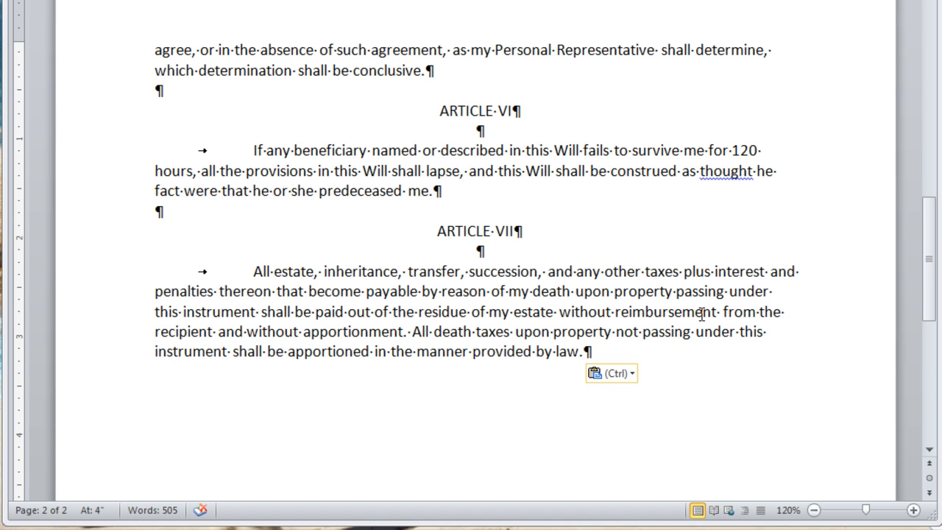
- After a blank line, start the tab-indented closing paragraph "IN WITNESS WHEREOF, I have hereunto affixed my hand and seal this"
{"action": "key", "text": "Return"}
{"action": "key", "text": "Return"}
{"action": "key", "text": "Tab"}
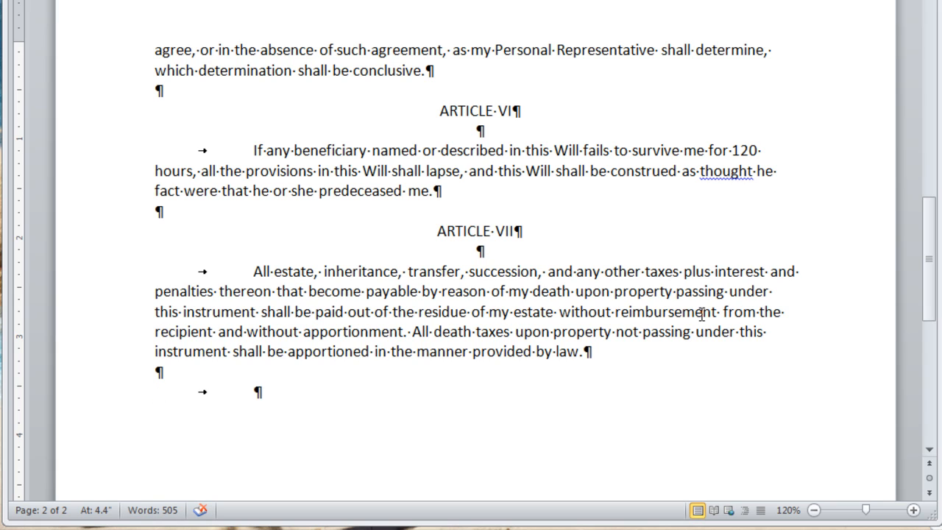
{"action": "type", "text": "IN WITNESS WHERE"}
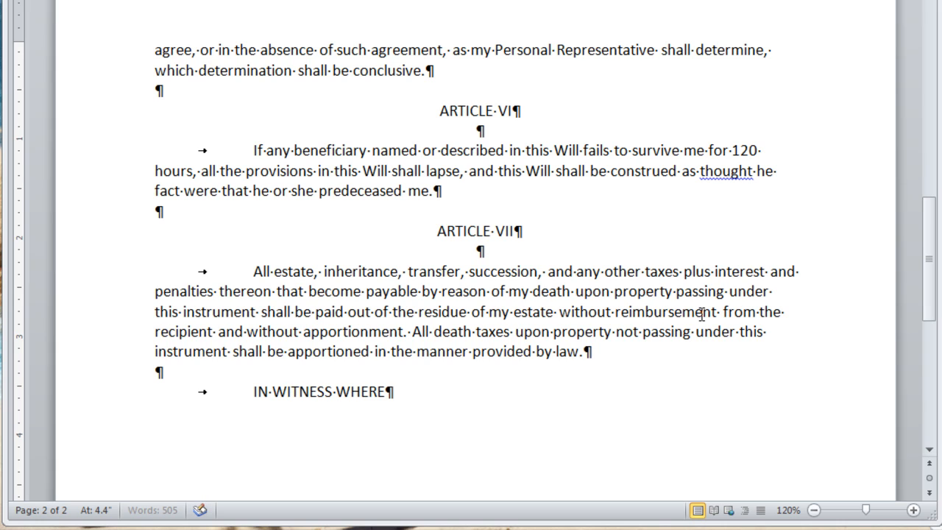
{"action": "type", "text": "OF, I have hereunto affixed my hand and seal this"}
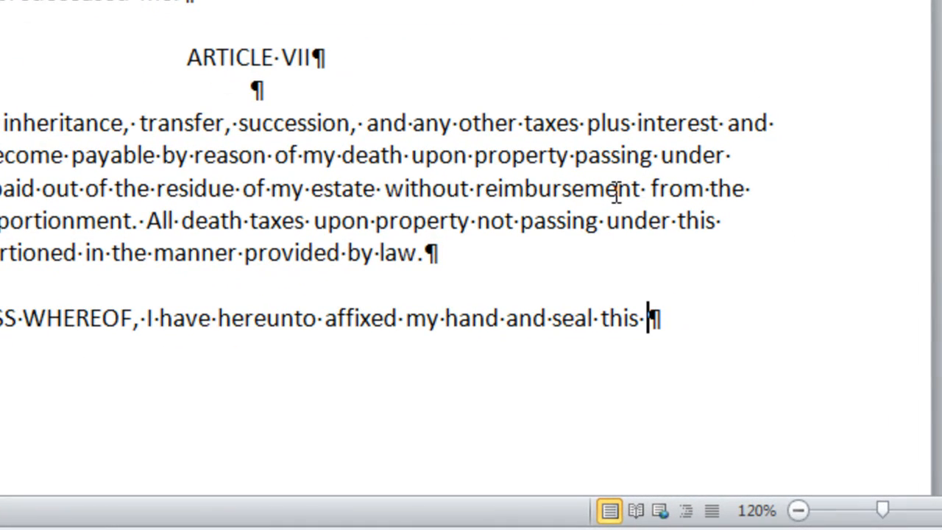
- Complete the closing paragraph with a 5-underscore day blank, "day of", a 20-underscore month blank and ", 2013."
{"action": "type", "text": "_____"}
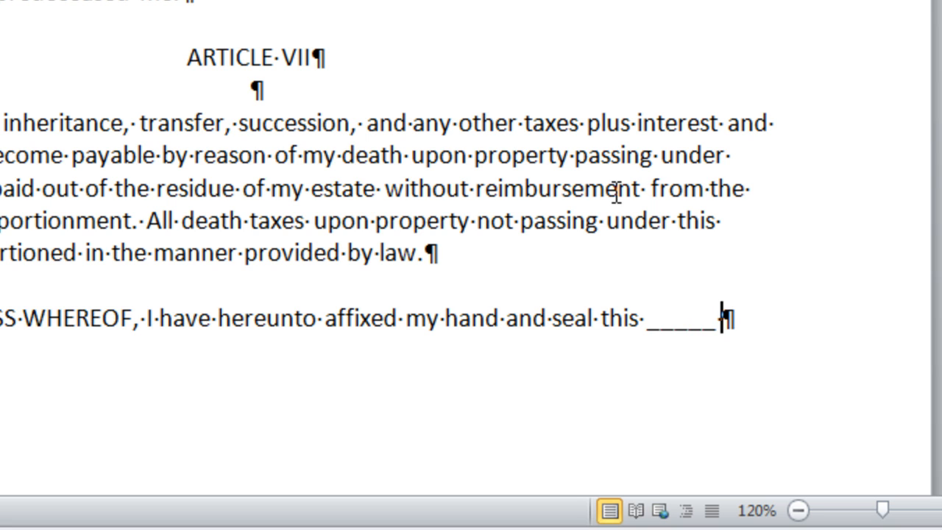
{"action": "type", "text": " day of"}
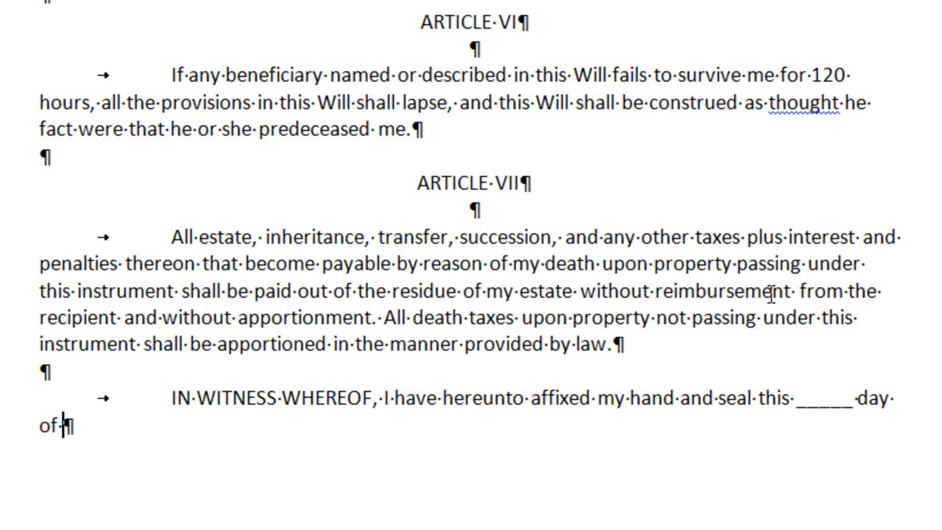
{"action": "type", "text": " ______"}
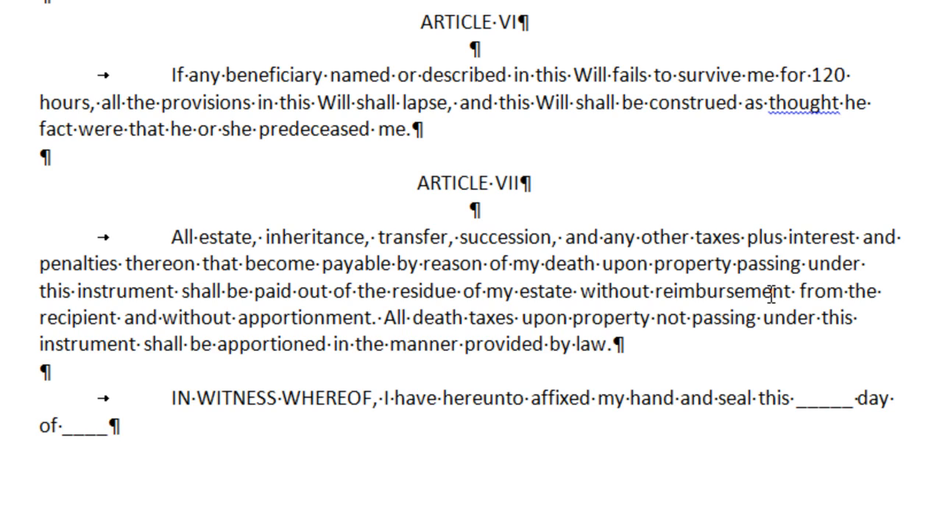
{"action": "type", "text": "_______"}
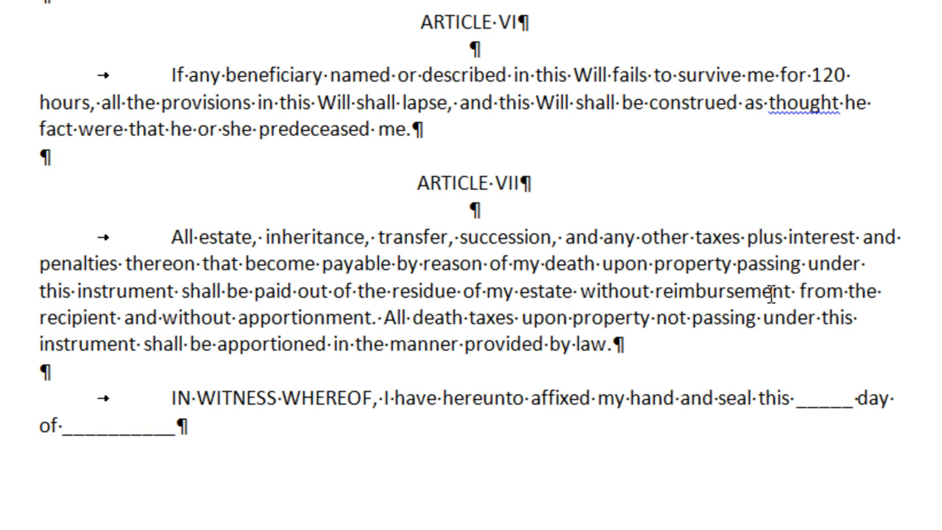
{"action": "type", "text": "___________"}
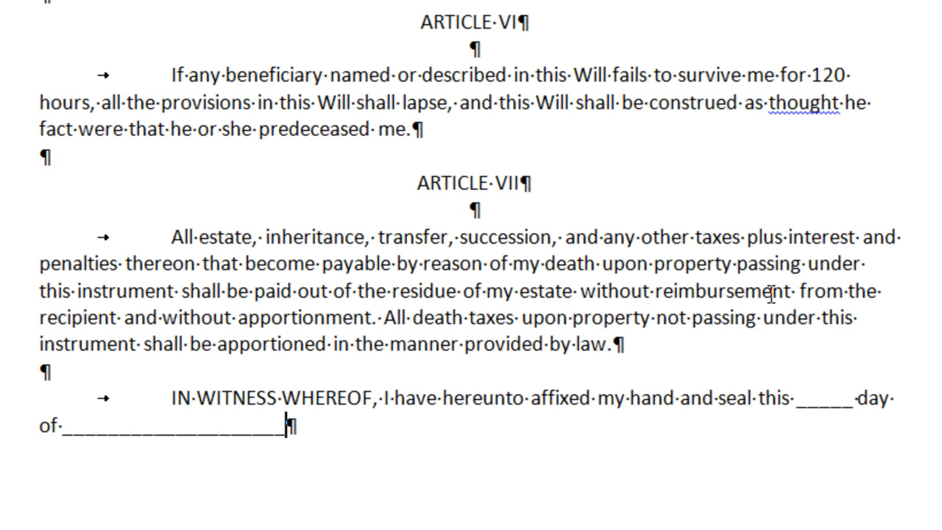
{"action": "type", "text": ", 20"}
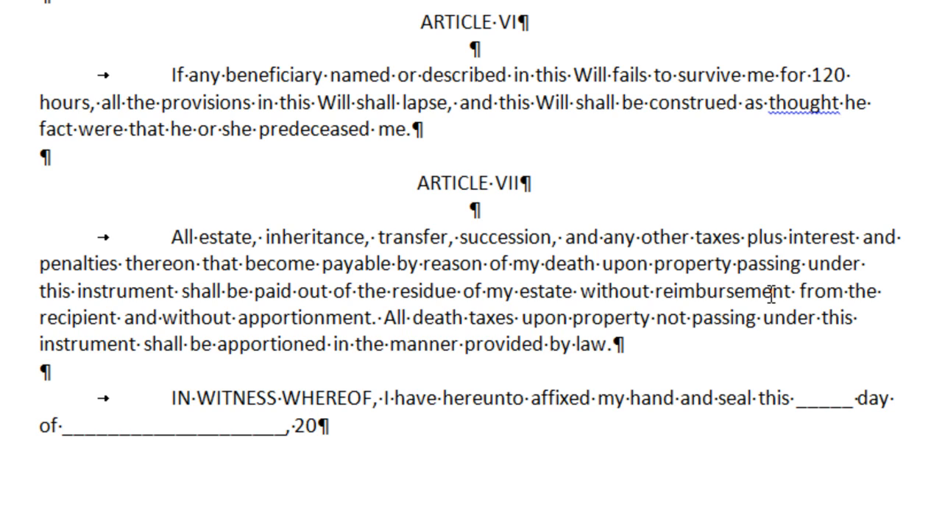
{"action": "type", "text": "13."}
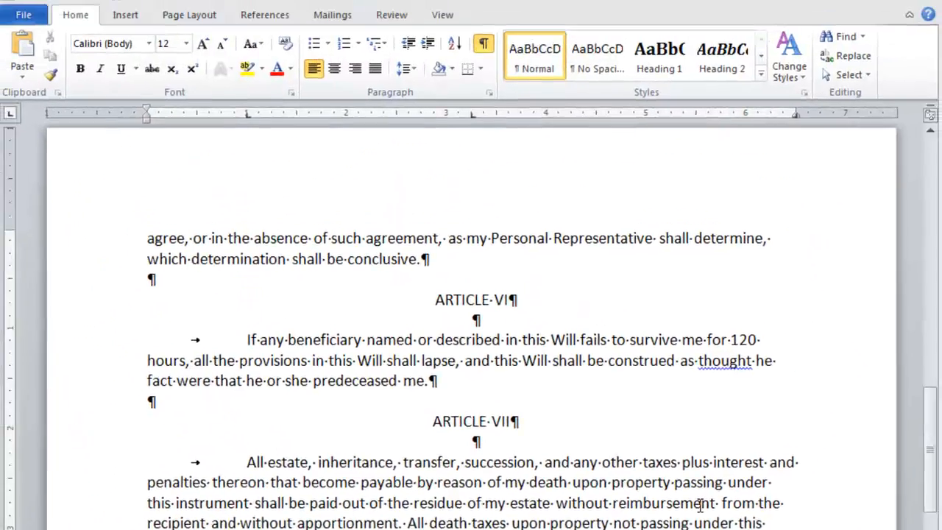
- After a blank line, tab to the 3.25-inch stop and type a continuous underscore signature line to the right margin
{"action": "key", "text": "Return"}
{"action": "key", "text": "Return"}
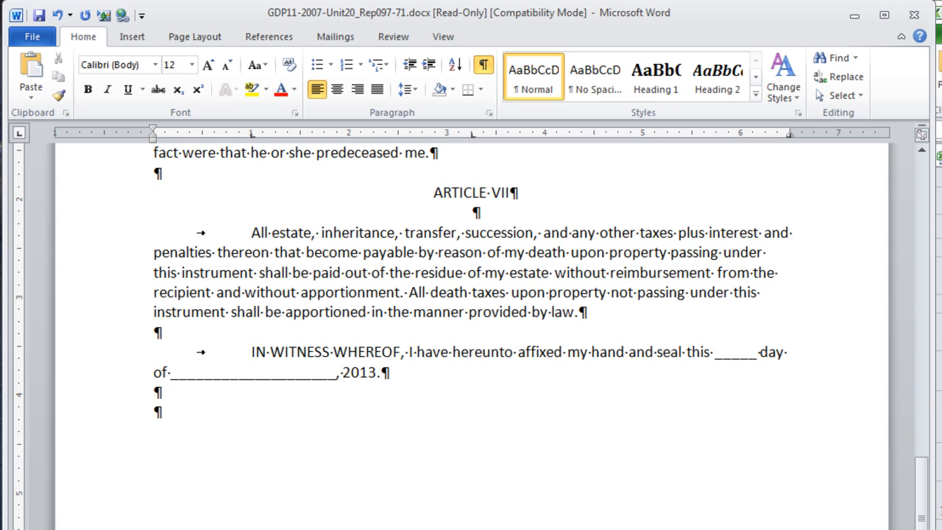
{"action": "key", "text": "Tab"}
{"action": "key", "text": "Tab"}
{"action": "type", "text": "_____________________"}
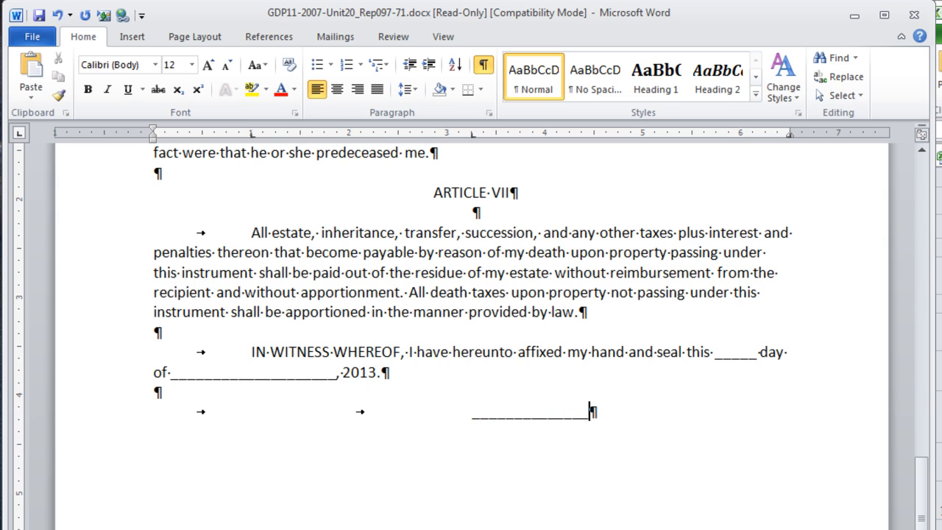
{"action": "type", "text": "__________________"}
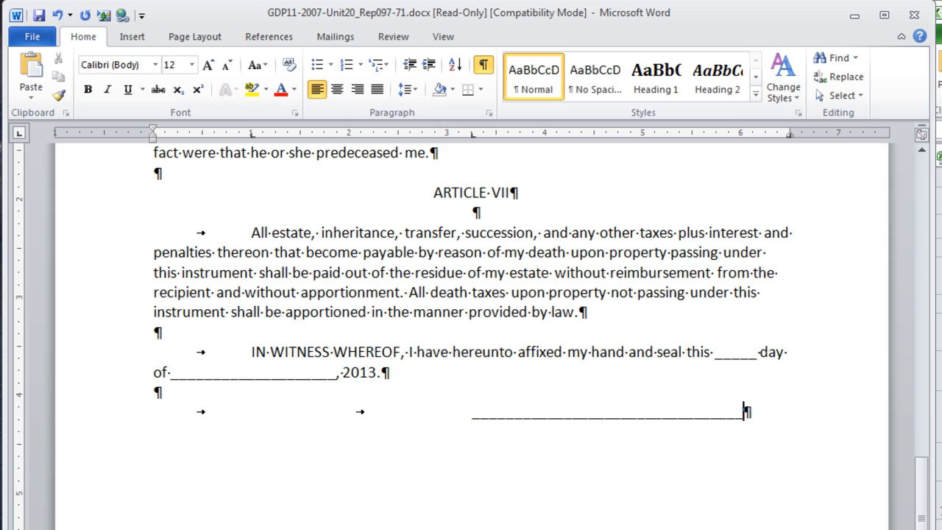
{"action": "type", "text": "________"}
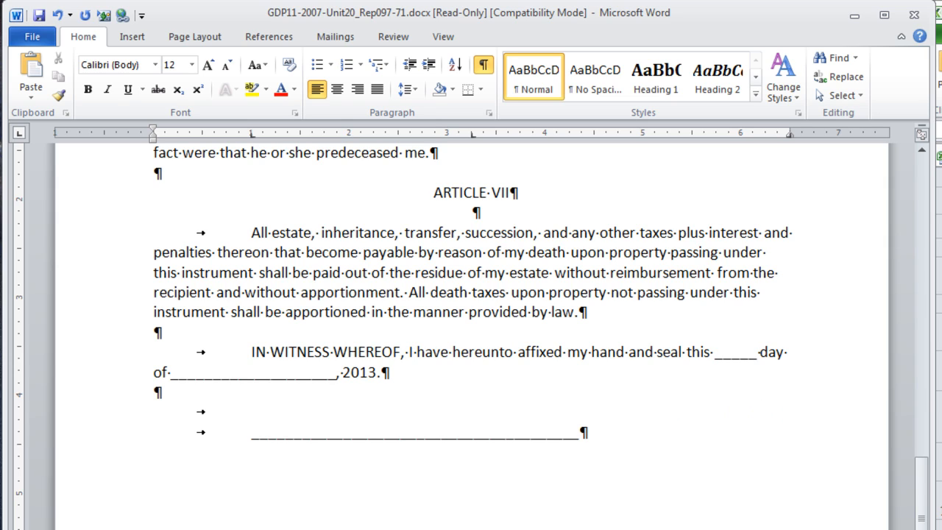
{"action": "key", "text": "BackSpace"}
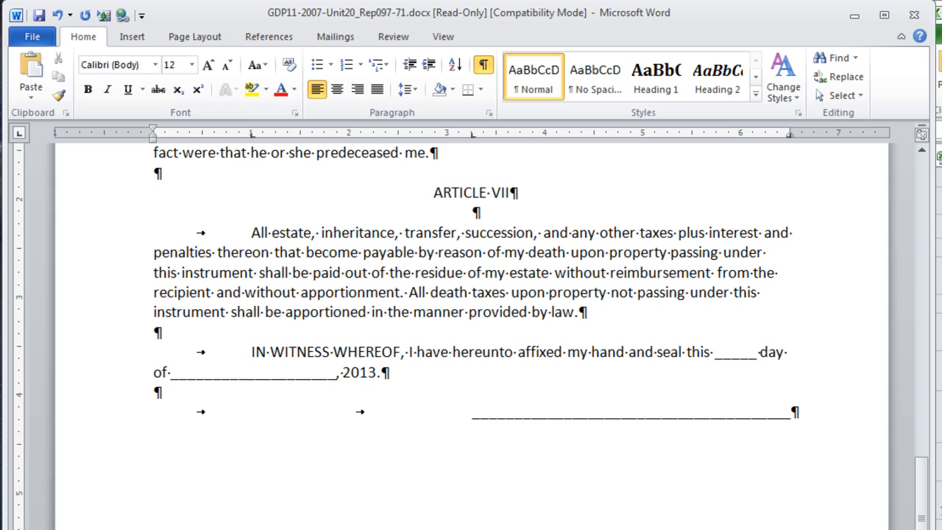
- On the next line, type the testator's full name at the 3.25-inch tab and "Testator" at the right tab
{"action": "key", "text": "Return"}
{"action": "key", "text": "Tab"}
{"action": "key", "text": "Tab"}
{"action": "type", "text": "EDUARDO D. HERNANDEZ"}
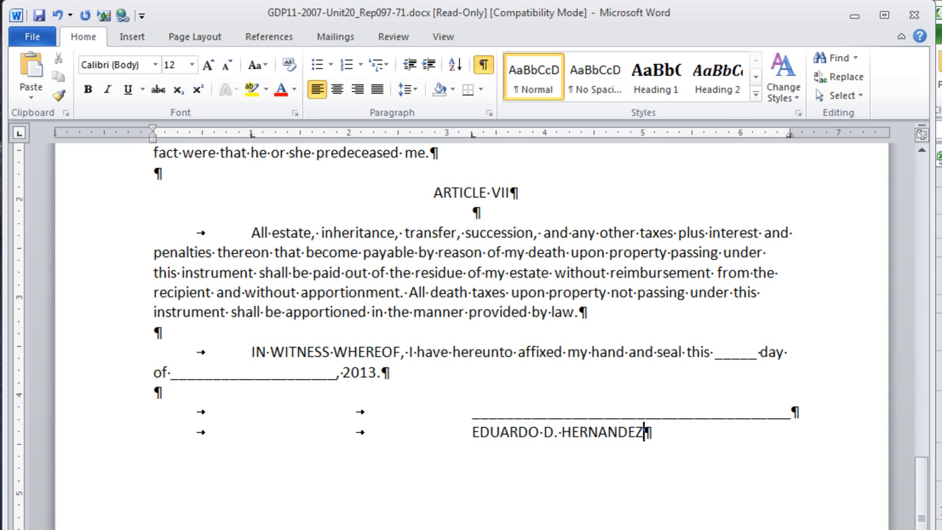
{"action": "key", "text": "Tab"}
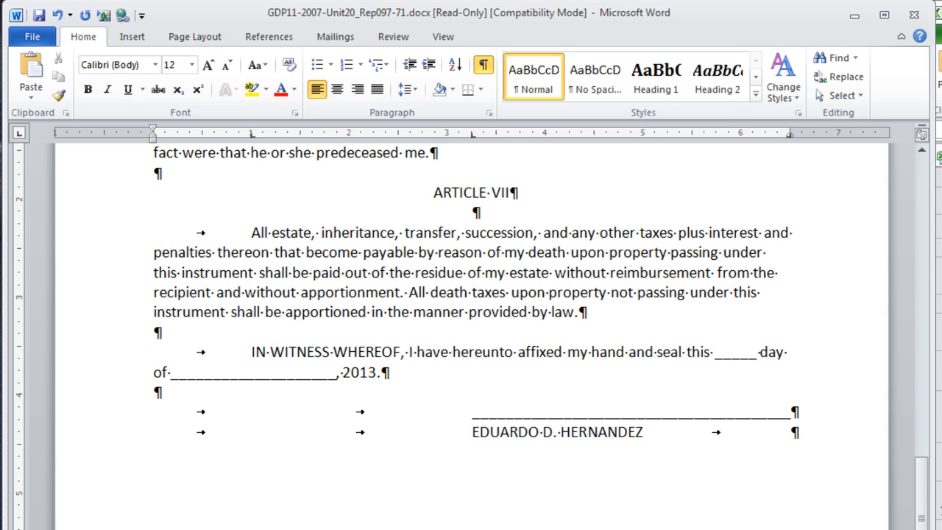
{"action": "type", "text": "Testator"}
- After a blank line, enter the tab-indented attestation paragraph beginning "The foregoing instrument, consisting of TWO (2) pages"
{"action": "key", "text": "Return"}
{"action": "key", "text": "Return"}
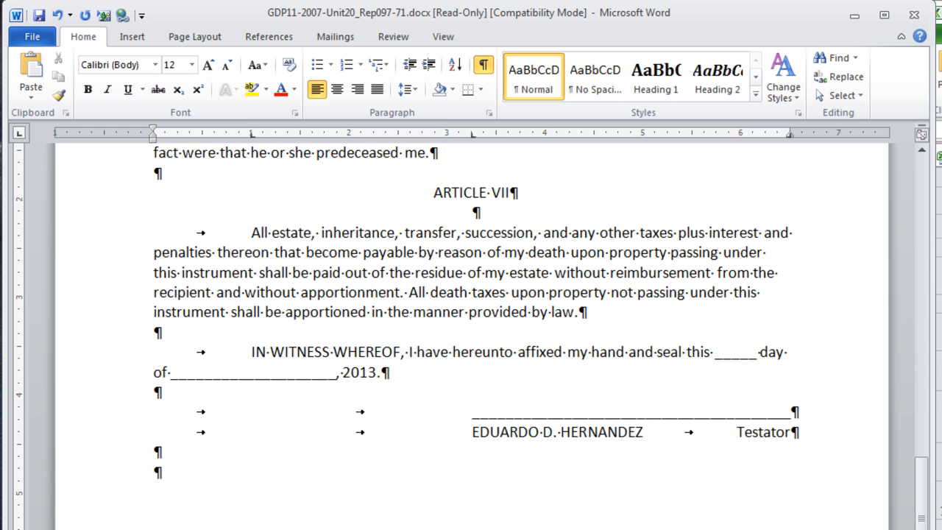
{"action": "key", "text": "Tab"}
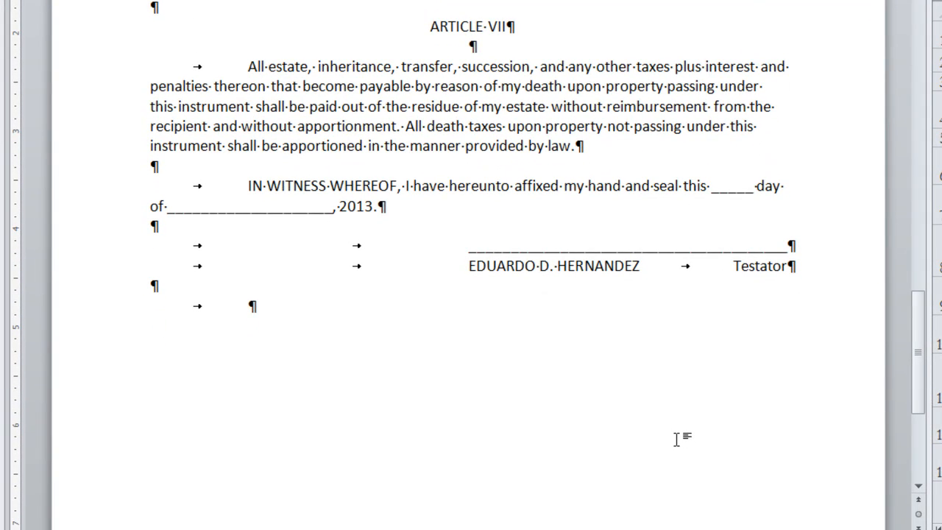
{"action": "type", "text": "The foregoing instrument, consisting of TWO (2) pages (this page included), was"}
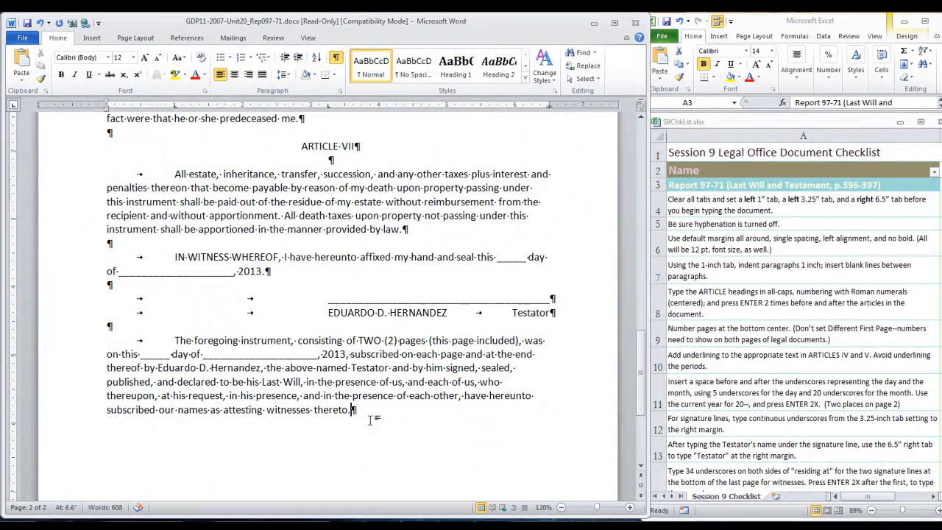
{"action": "key", "text": "Return"}
{"action": "key", "text": "Return"}
- Start the first witness line with 34 underscores followed by "residing at"
{"action": "scroll", "coordinate": [366, 416], "scroll_direction": "down", "scroll_amount": 2}
{"action": "scroll", "coordinate": [366, 415], "scroll_direction": "down", "scroll_amount": 2}
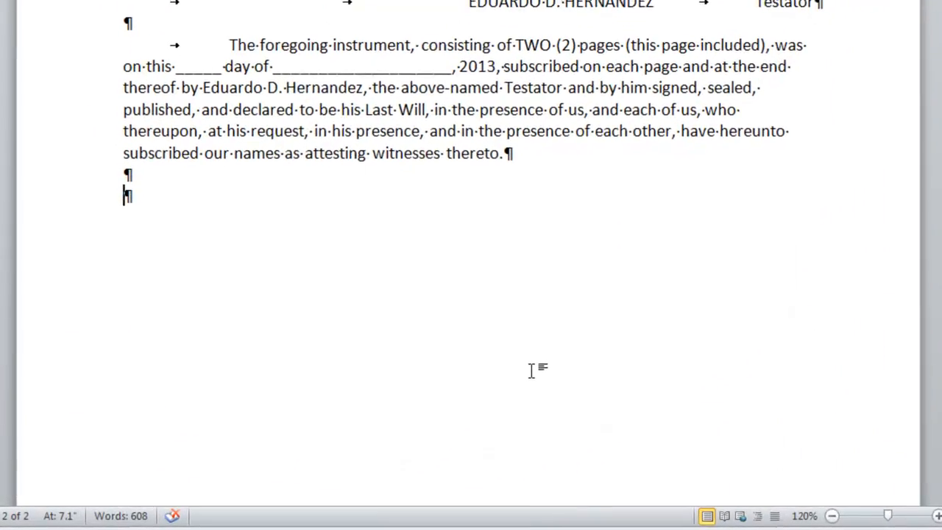
{"action": "type", "text": "_____________________"}
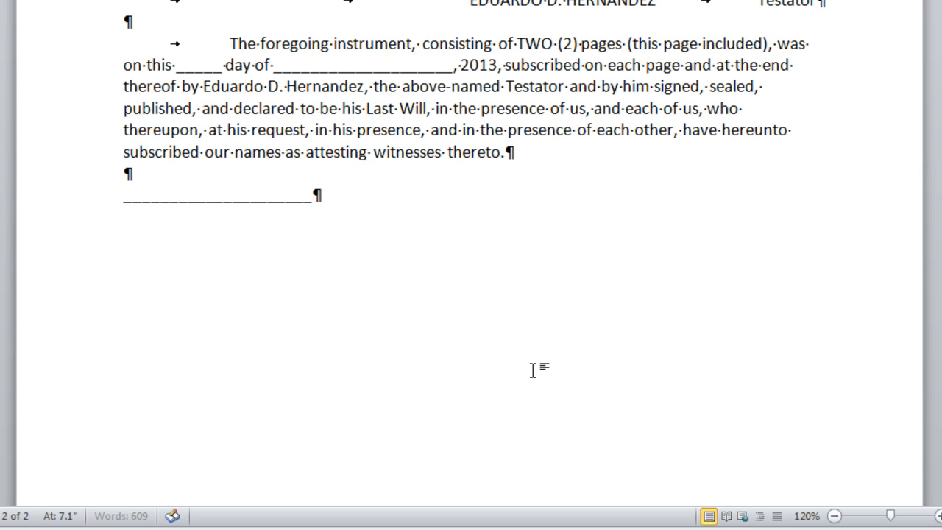
{"action": "type", "text": "_________________________"}
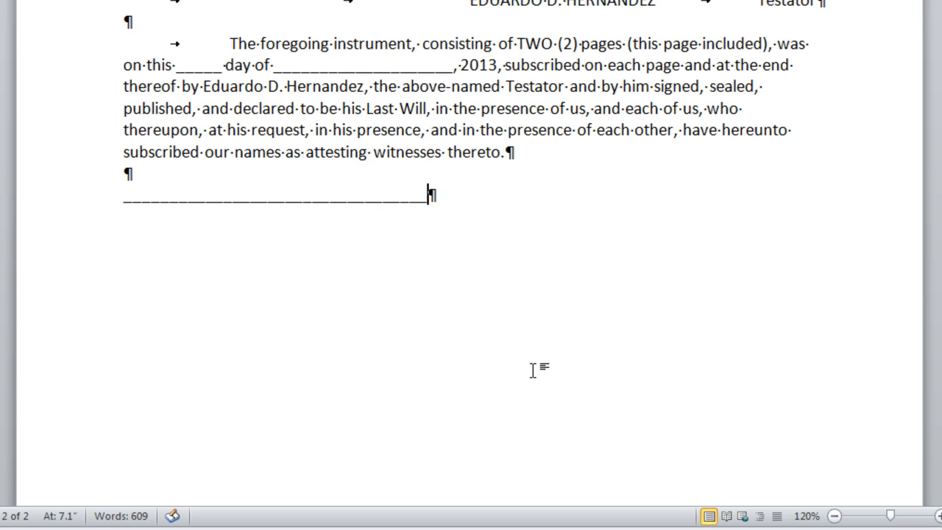
{"action": "type", "text": "_"}
{"action": "type", "text": " resi"}
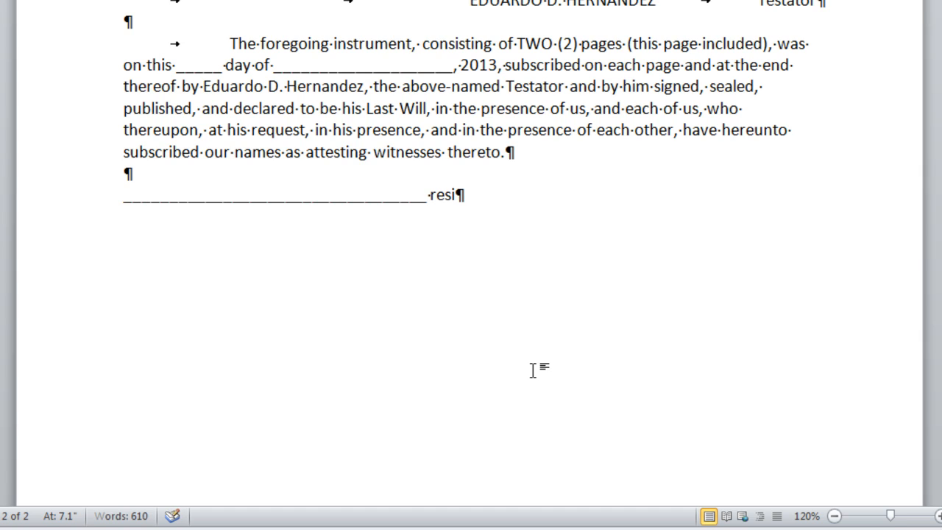
{"action": "type", "text": "ding at "}
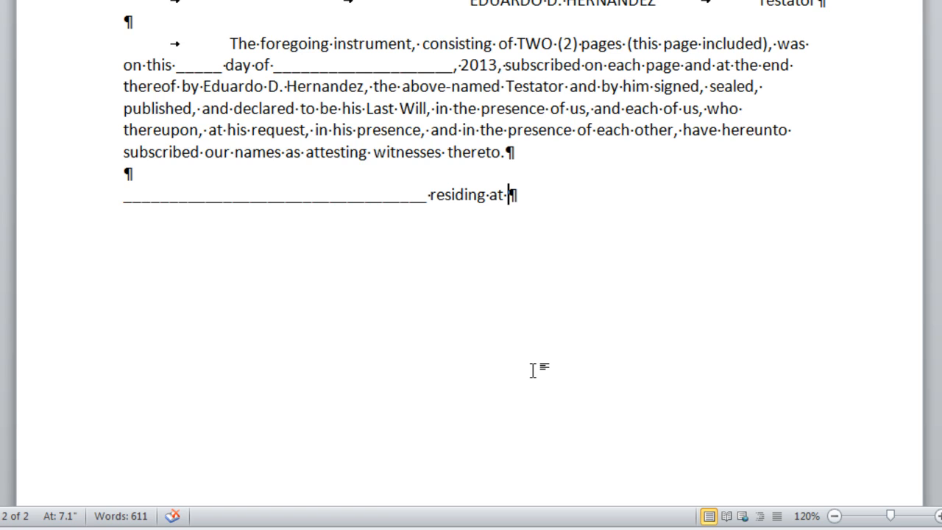
{"action": "type", "text": "_________________"}
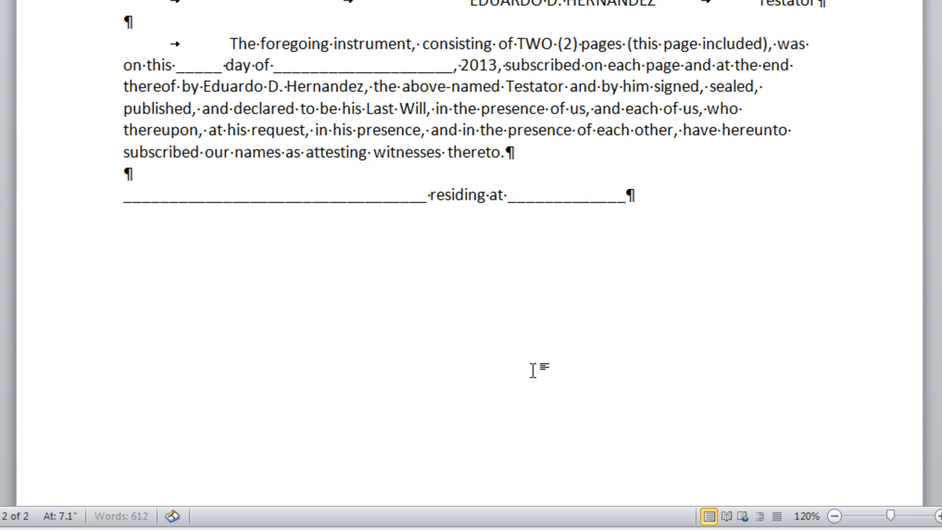
{"action": "type", "text": "___________"}
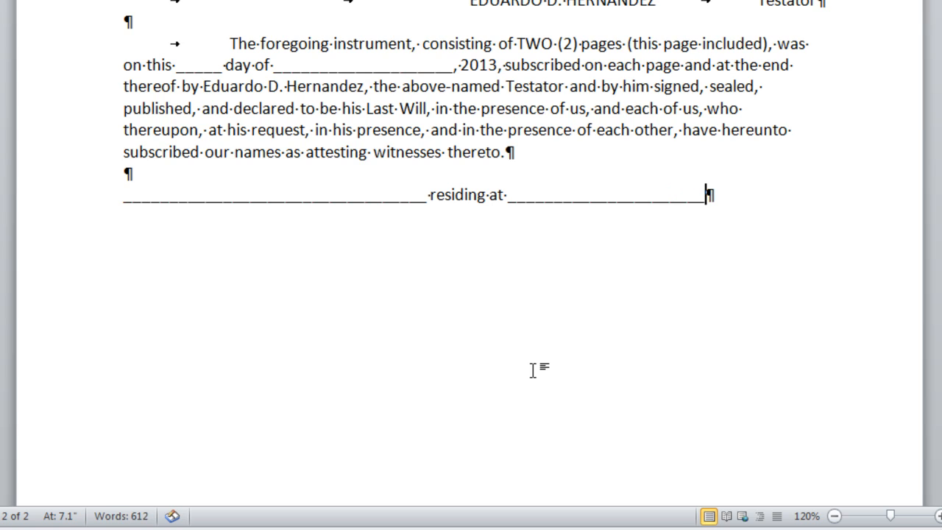
{"action": "type", "text": "_________"}
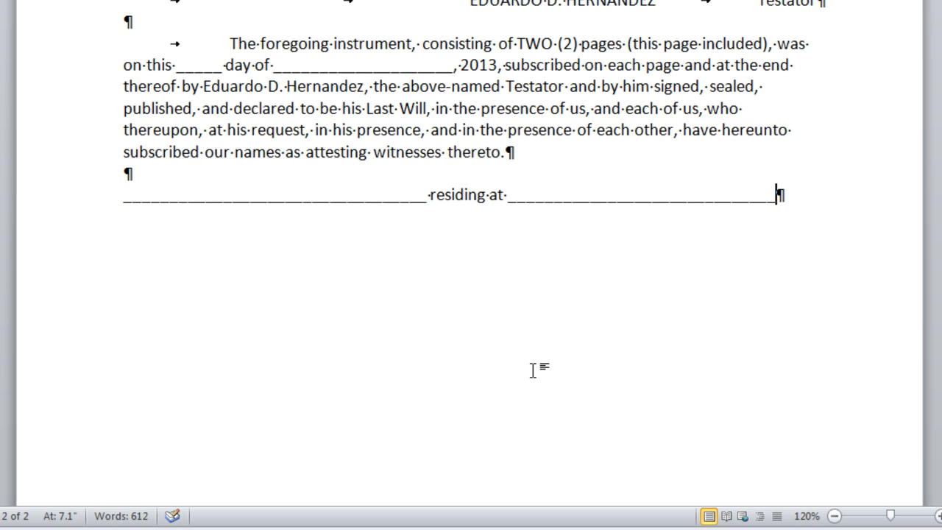
{"action": "type", "text": "____"}
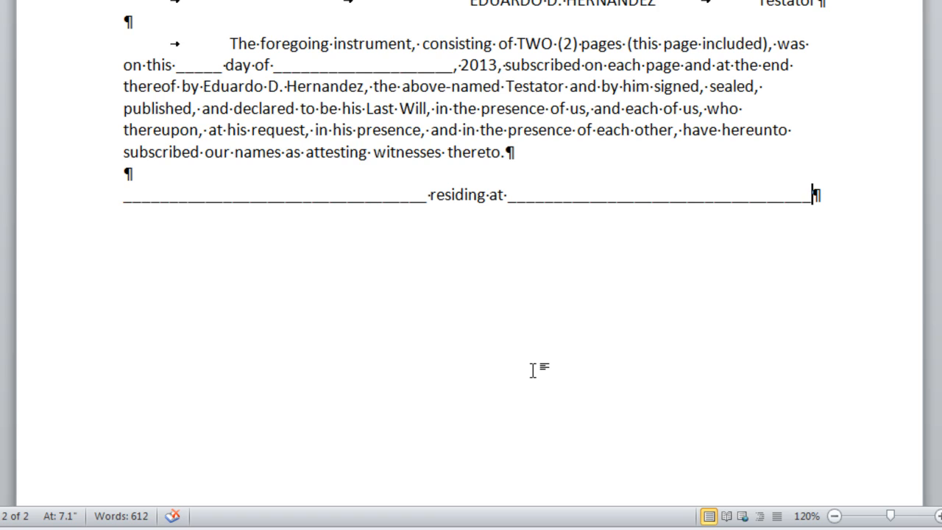
- After a blank line, paste a copy of the witness line as the second witness line
{"action": "key", "text": "Return"}
{"action": "key", "text": "Return"}
{"action": "key", "text": "ctrl+v"}
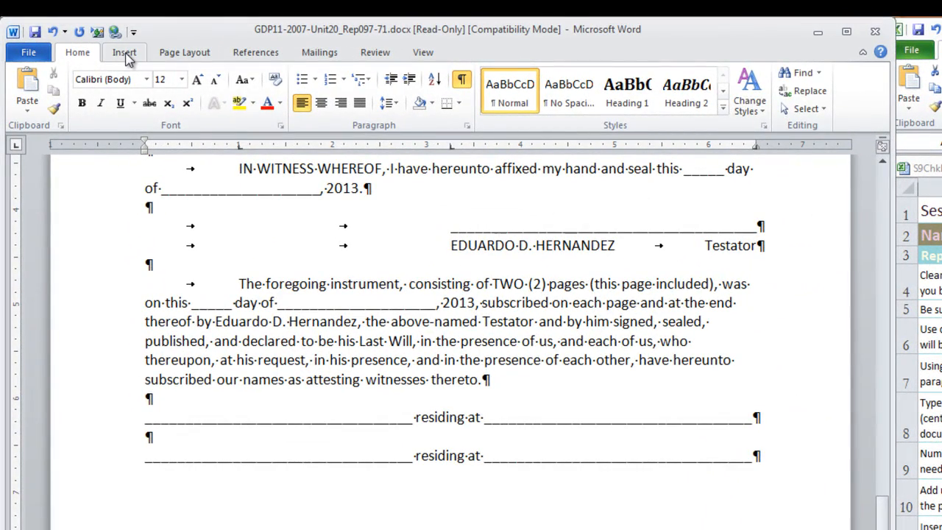
- Insert a Plain Number 2 page number at the bottom center of every page and close the footer
{"action": "left_click", "coordinate": [125, 53]}
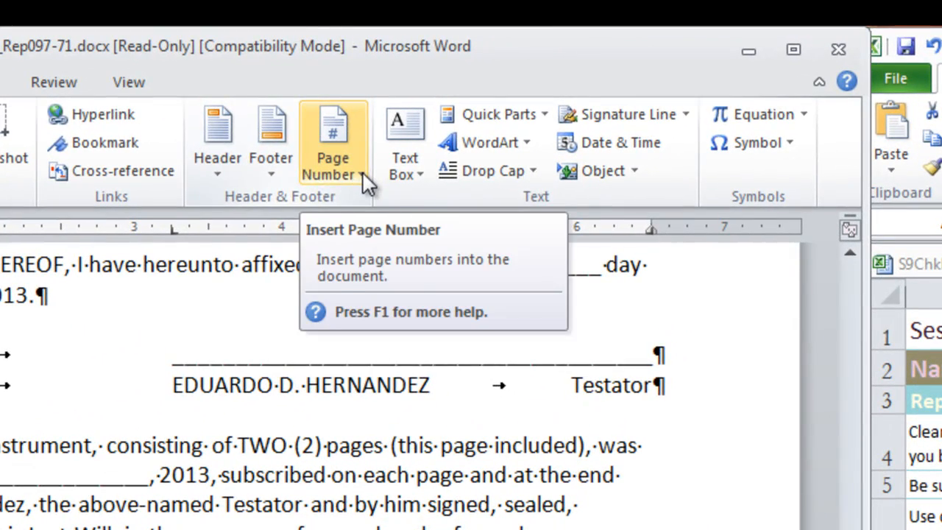
{"action": "left_click", "coordinate": [363, 173]}
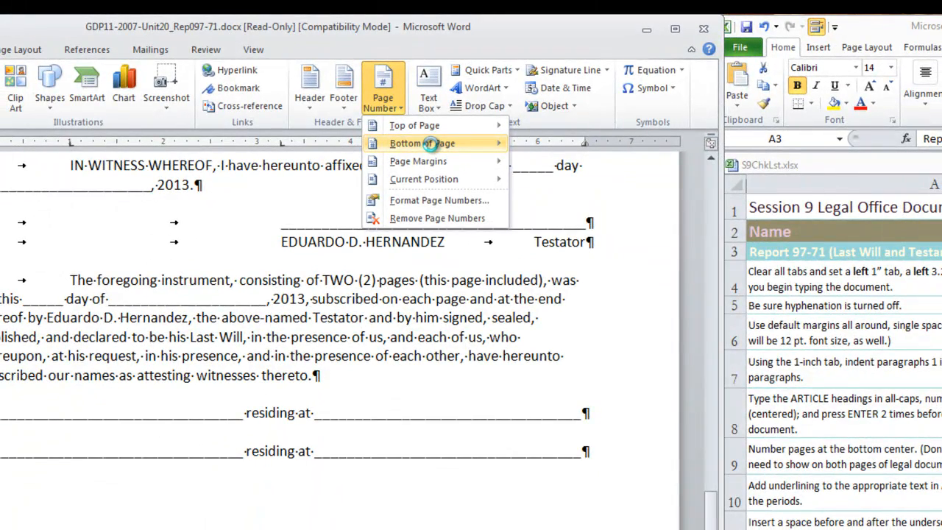
{"action": "left_click", "coordinate": [430, 143]}
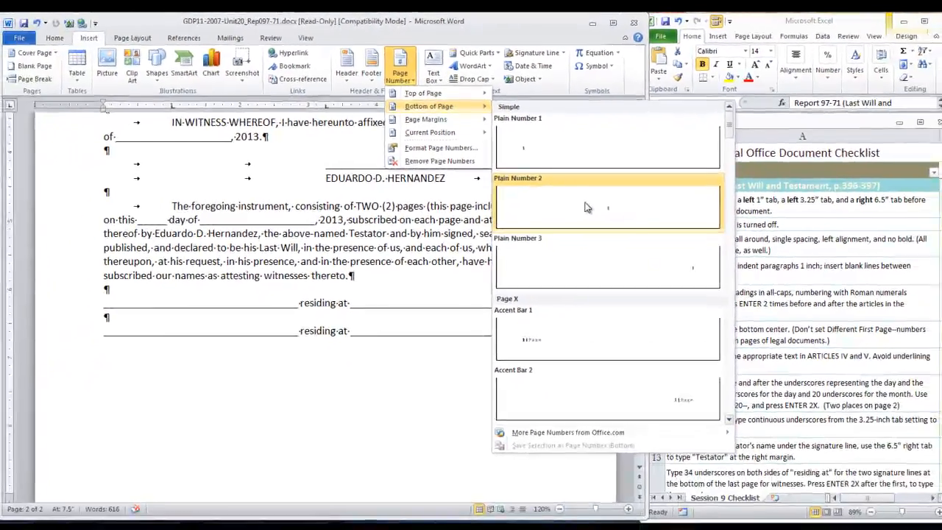
{"action": "left_click", "coordinate": [638, 281]}
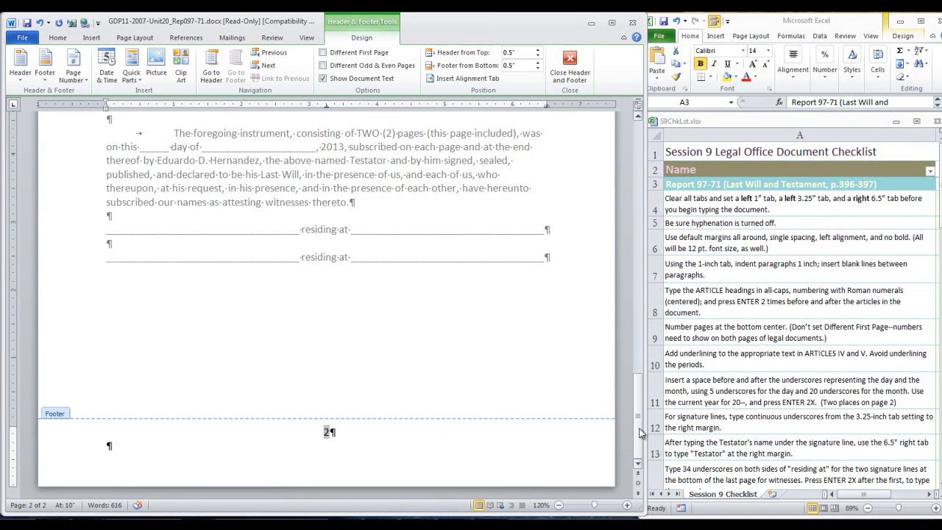
{"action": "left_click_drag", "start_coordinate": [639, 433], "coordinate": [645, 316]}
{"action": "scroll", "coordinate": [644, 294], "scroll_direction": "up", "scroll_amount": 1}
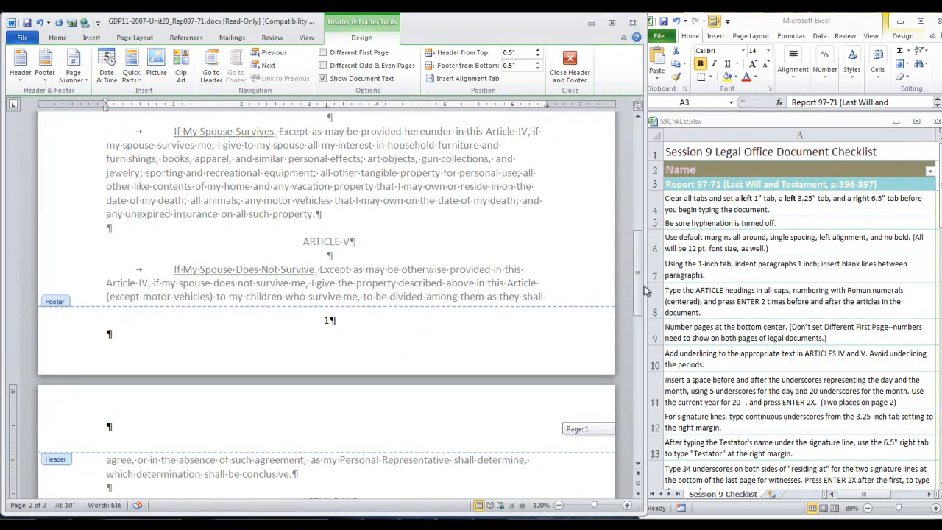
{"action": "left_click_drag", "start_coordinate": [645, 291], "coordinate": [649, 412]}
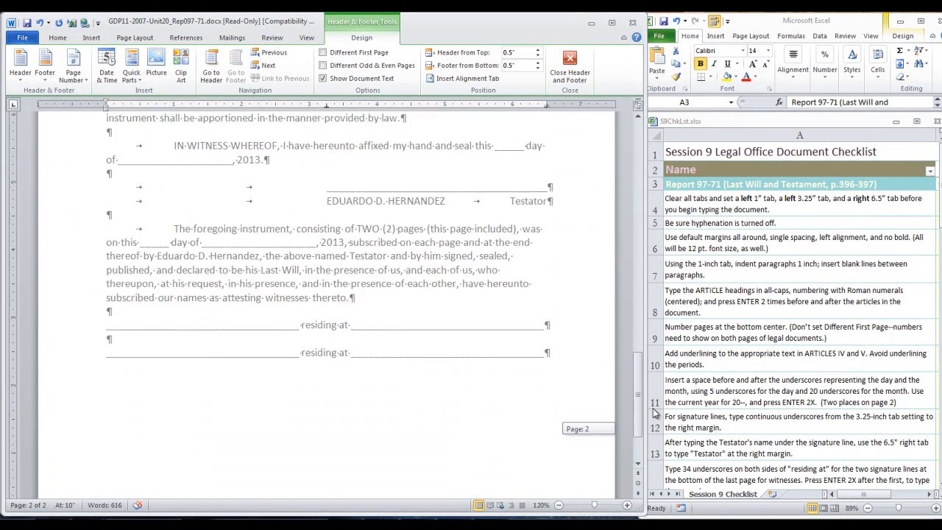
{"action": "scroll", "coordinate": [325, 458], "scroll_direction": "down", "scroll_amount": 3}
{"action": "left_click", "coordinate": [570, 65]}
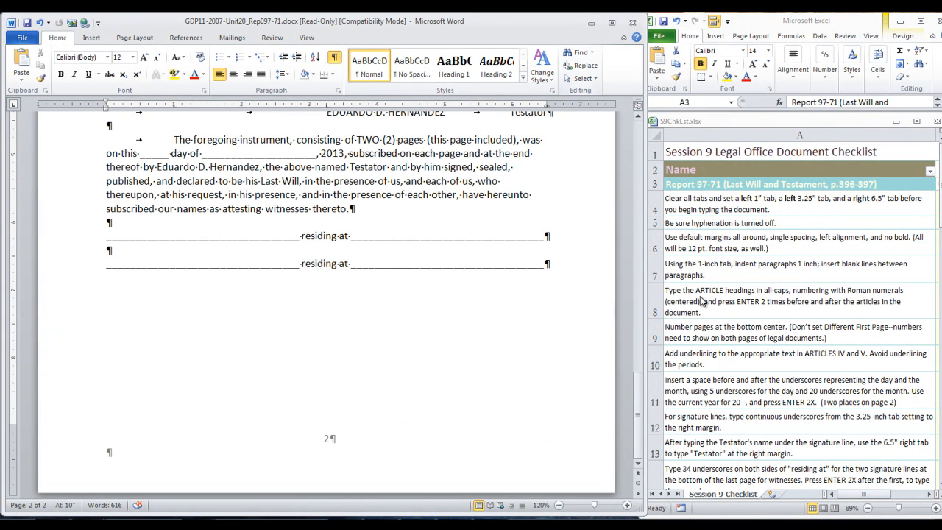
- Scroll the checklist to review the remaining items for this report
{"action": "left_click", "coordinate": [842, 374]}
{"action": "scroll", "coordinate": [842, 374], "scroll_direction": "down", "scroll_amount": 2}
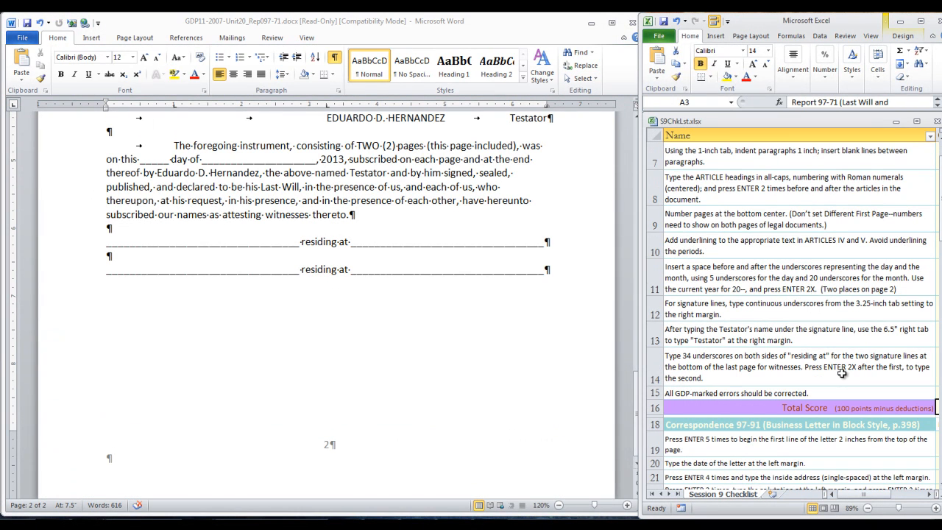
- Capitalize "new" to "New" in "according to new Mexico law" in Article I
{"action": "scroll", "coordinate": [842, 374], "scroll_direction": "up", "scroll_amount": 1}
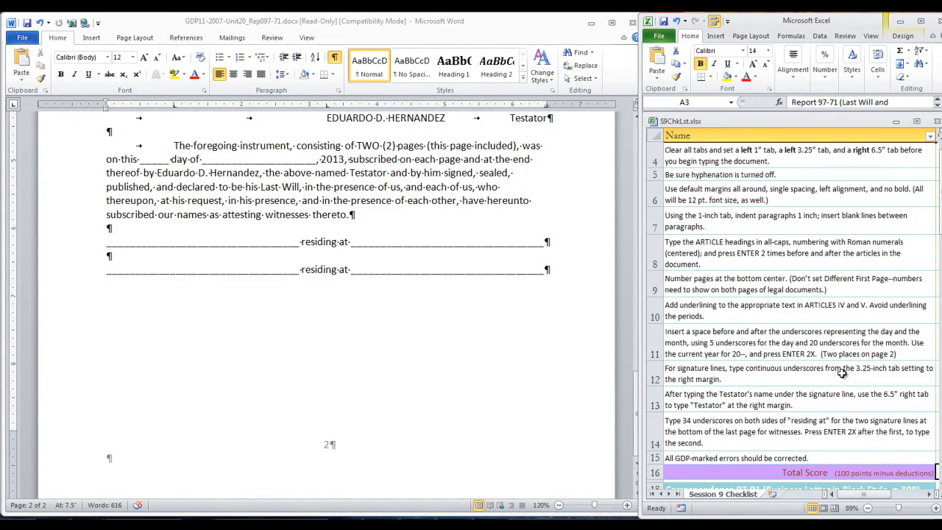
{"action": "left_click", "coordinate": [625, 410]}
{"action": "mouse_move", "coordinate": [639, 409]}
{"action": "left_mouse_down"}
{"action": "mouse_move", "coordinate": [633, 215]}
{"action": "mouse_move", "coordinate": [597, 189]}
{"action": "left_mouse_up"}
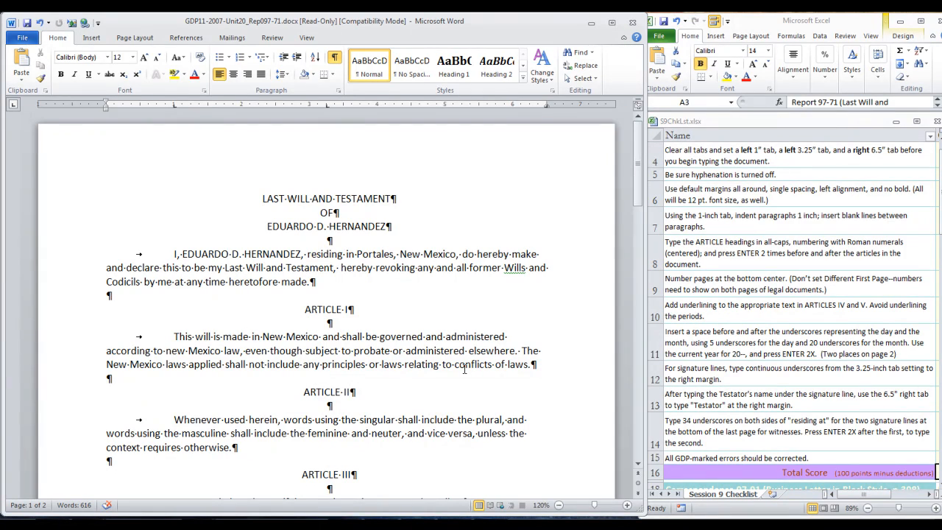
{"action": "left_click", "coordinate": [3, 370]}
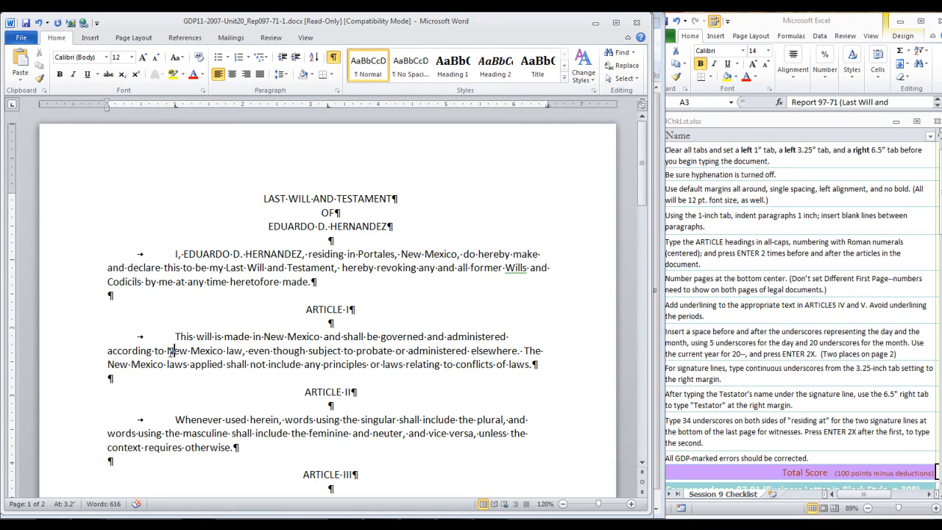
{"action": "key", "text": "shift+Right"}
- Correct "thought" to "though" in the last sentence of Article VI
{"action": "scroll", "coordinate": [272, 419], "scroll_direction": "down", "scroll_amount": 3}
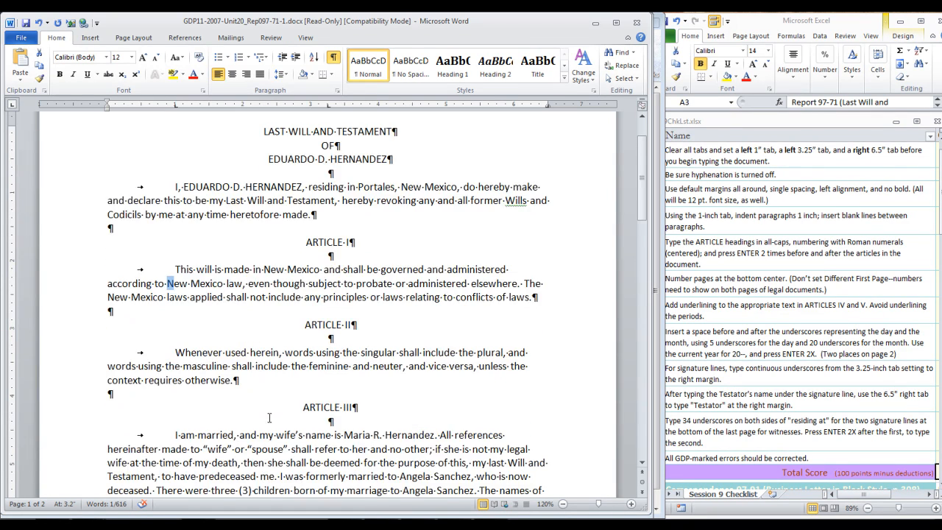
{"action": "scroll", "coordinate": [267, 417], "scroll_direction": "down", "scroll_amount": 4}
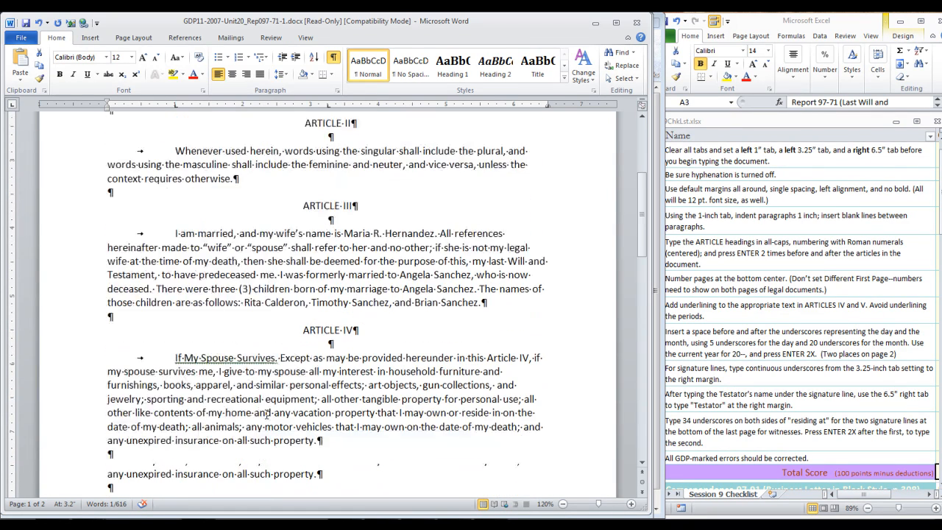
{"action": "scroll", "coordinate": [174, 383], "scroll_direction": "down", "scroll_amount": 12}
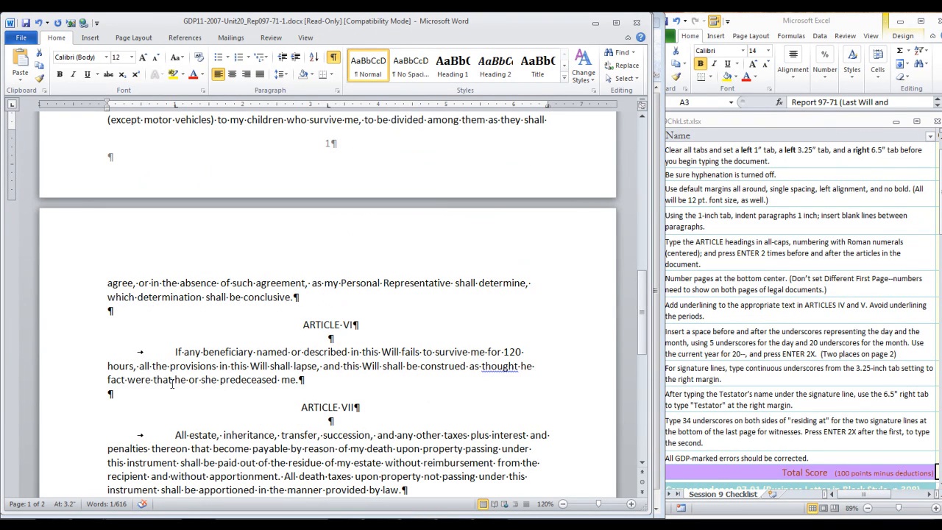
{"action": "left_click", "coordinate": [516, 366]}
{"action": "type", "text": "t"}
{"action": "key", "text": "Delete"}
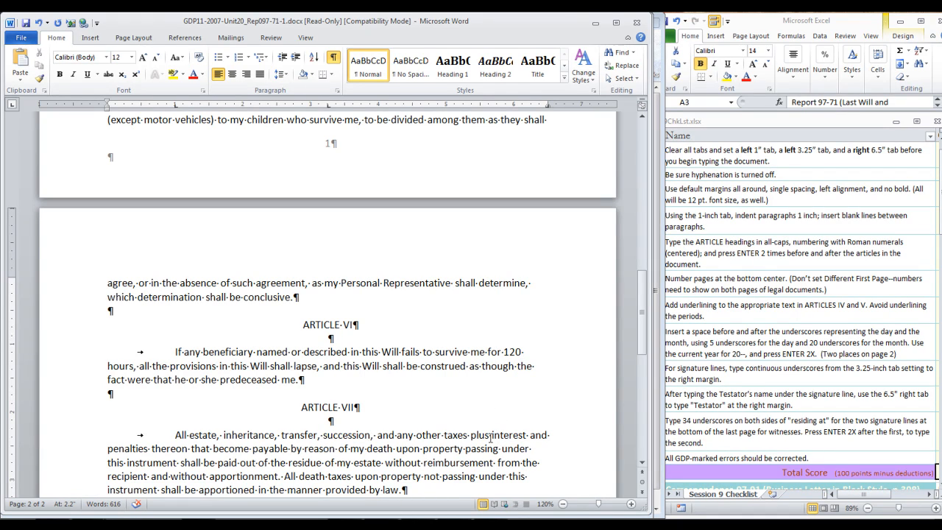
{"action": "scroll", "coordinate": [490, 439], "scroll_direction": "up", "scroll_amount": 20}
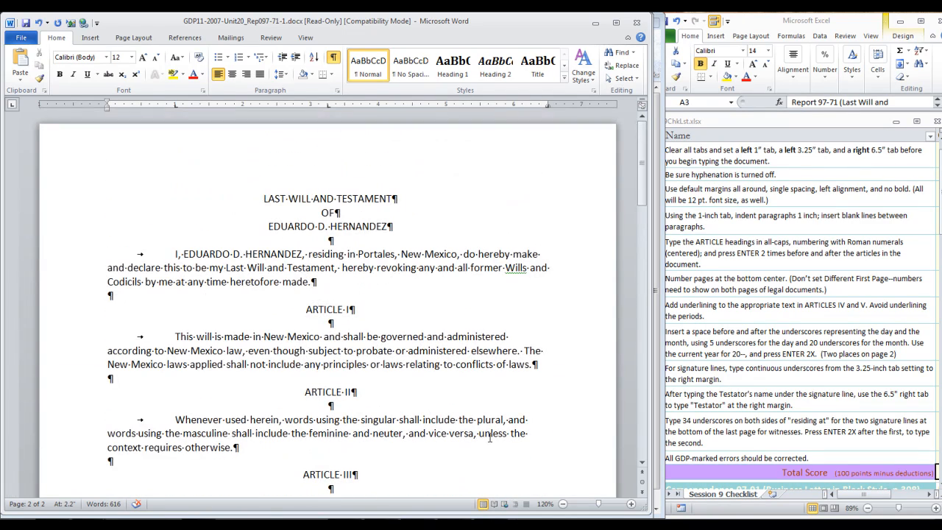